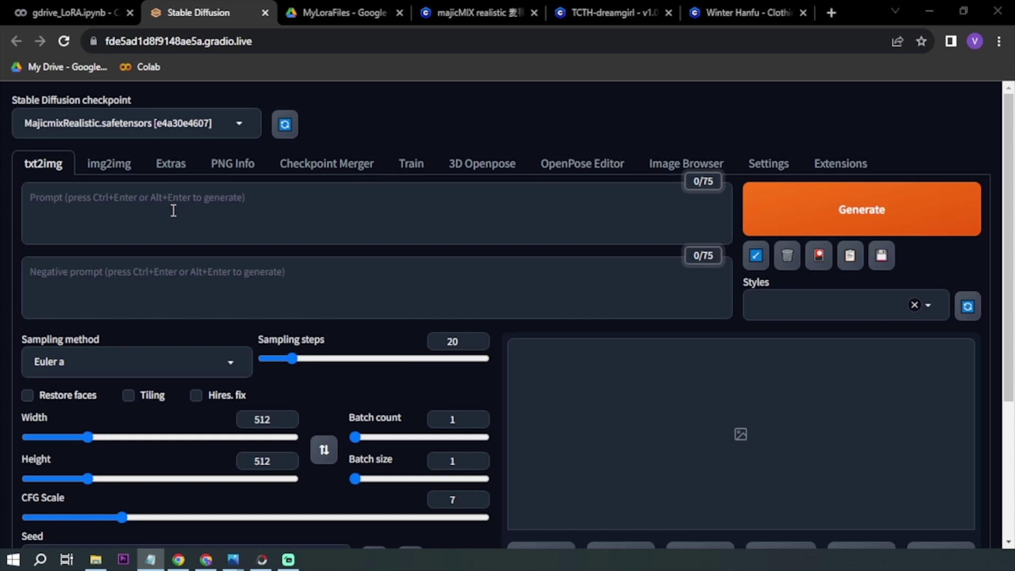
# Find the MajicmixRealistic model download line in the Colab notebook's model setup cell
pyautogui.click(87, 12)
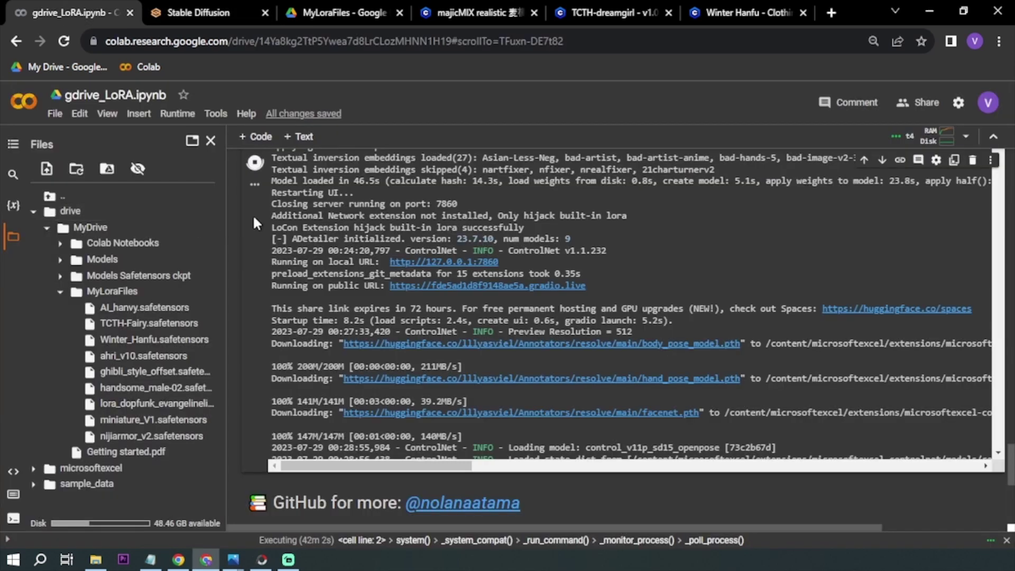
pyautogui.scroll(15, 254, 217)
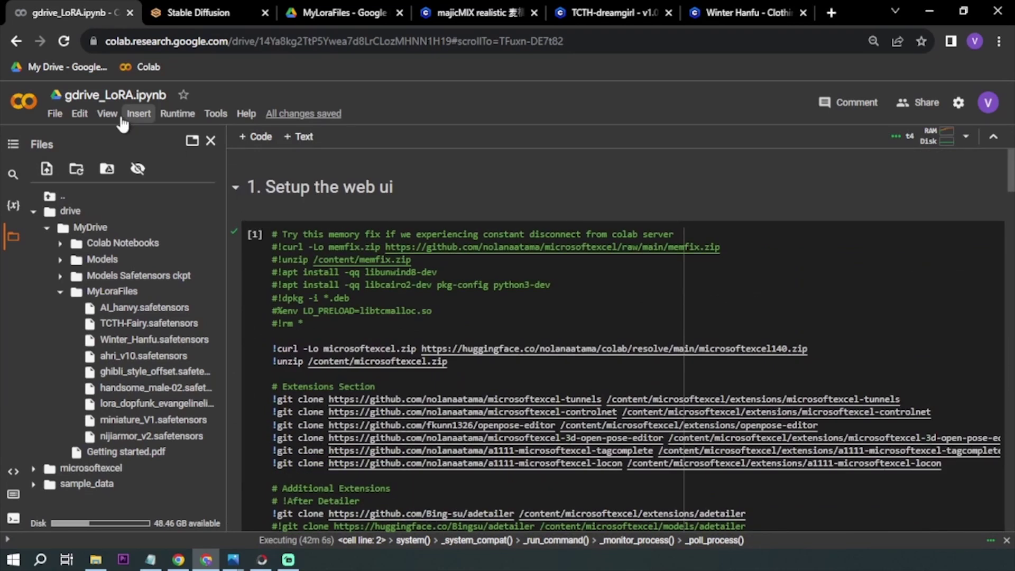
pyautogui.click(108, 98)
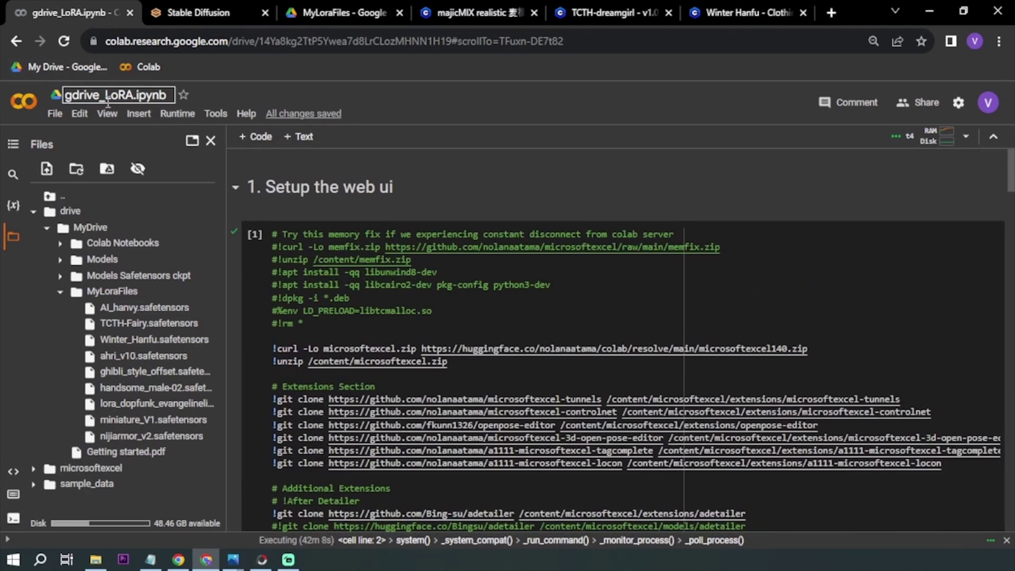
pyautogui.press('Return')
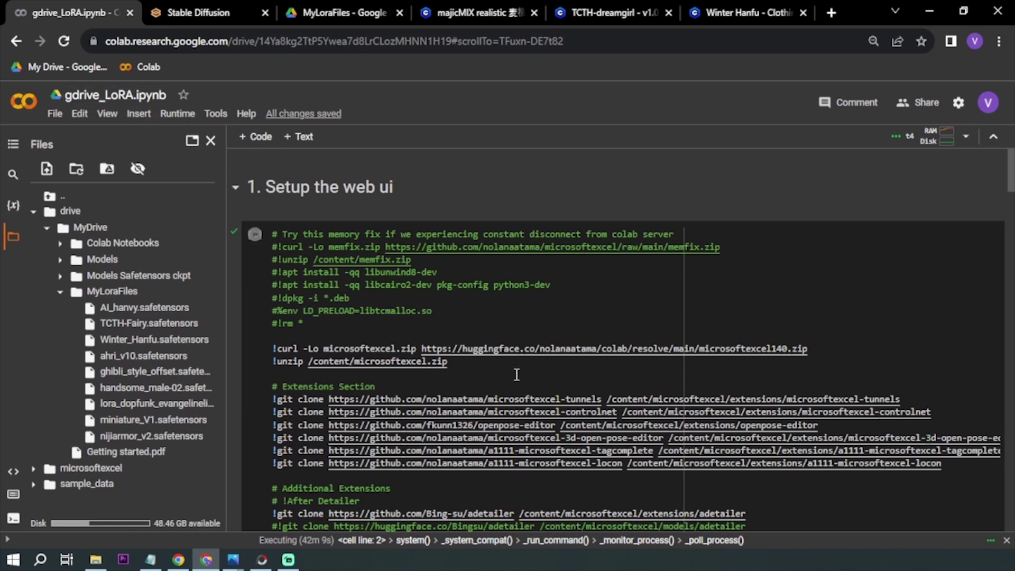
pyautogui.doubleClick(487, 250)
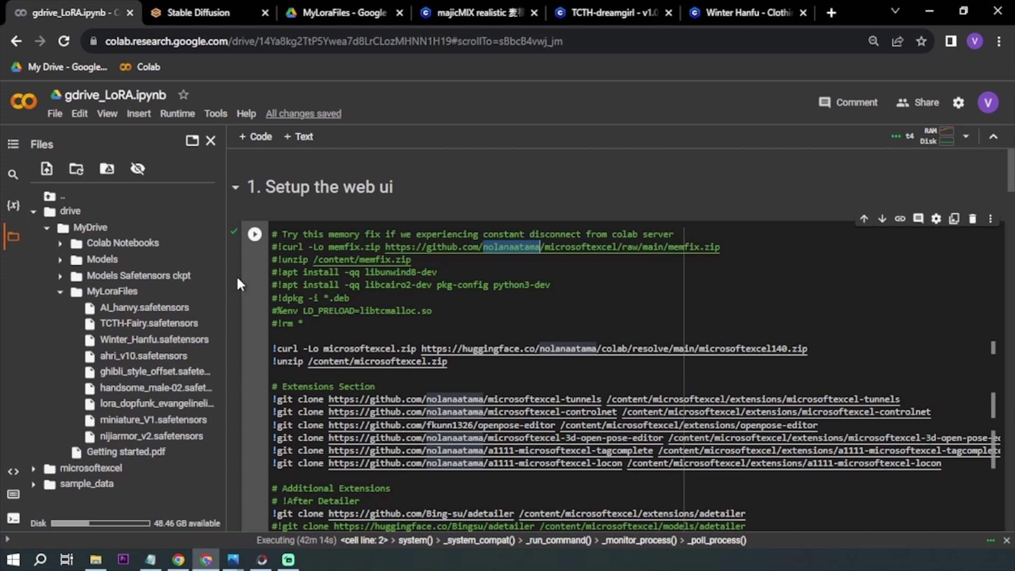
pyautogui.scroll(-10, 249, 306)
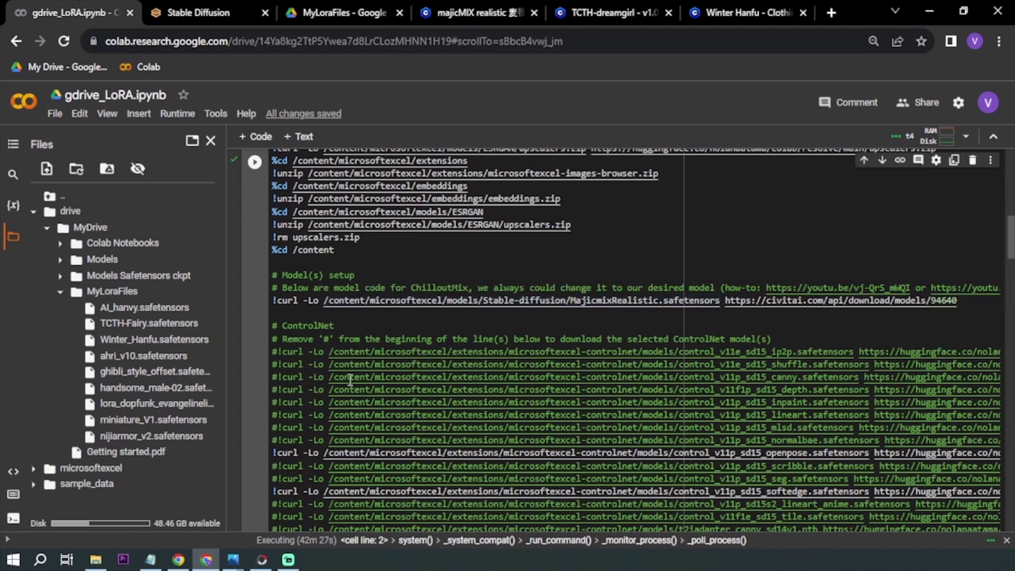
pyautogui.moveTo(412, 289); pyautogui.dragTo(470, 286)
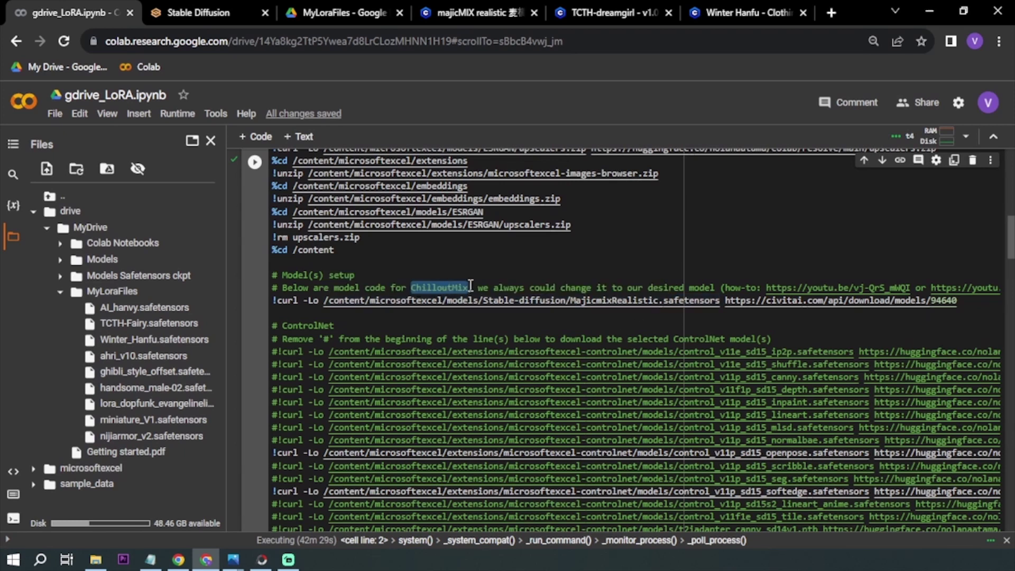
pyautogui.click(532, 292)
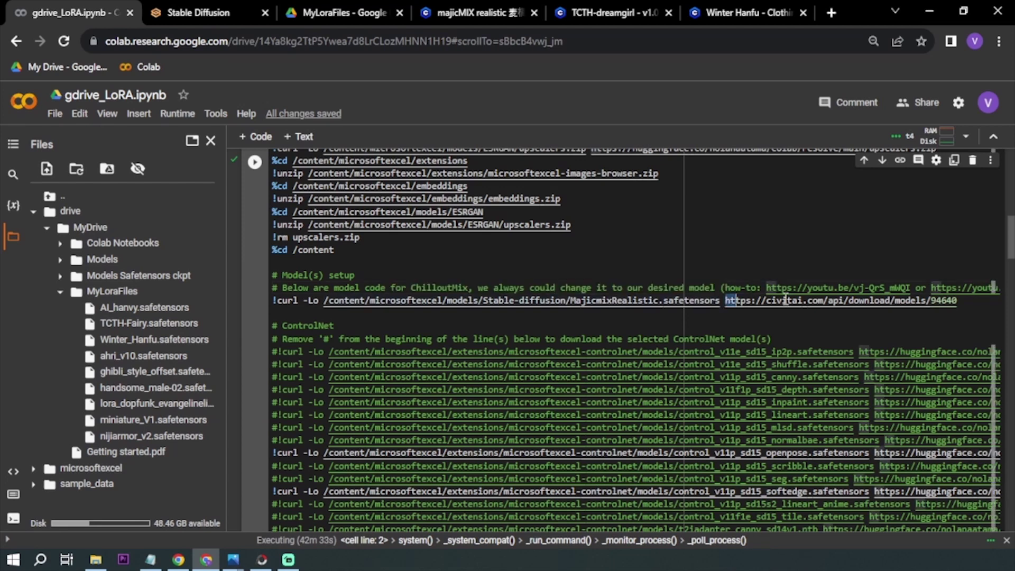
pyautogui.moveTo(723, 300); pyautogui.dragTo(909, 288)
pyautogui.click(909, 288)
# Copy the majicMIX realistic download link address from its Civitai page
pyautogui.click(476, 12)
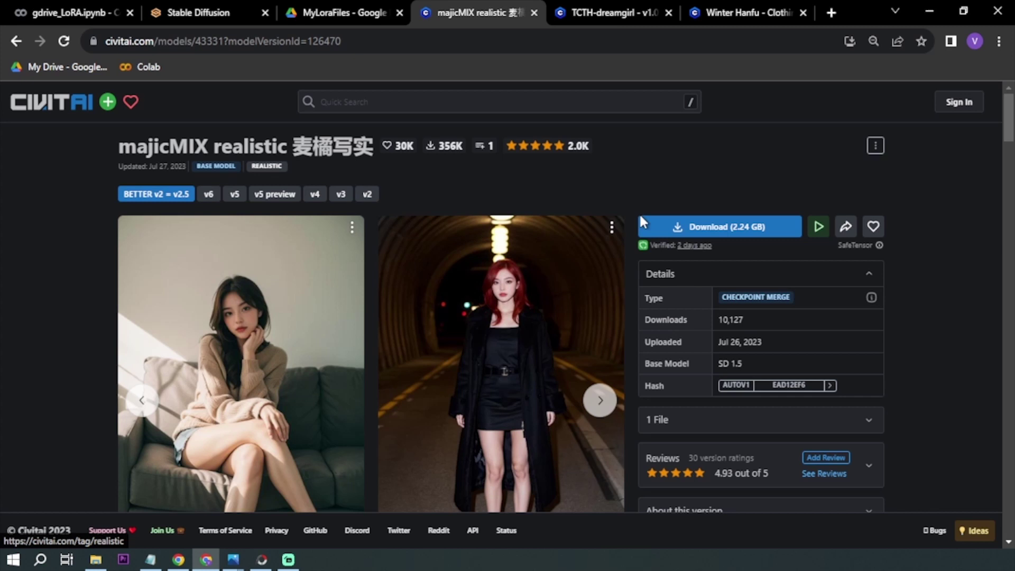
pyautogui.rightClick(676, 227)
pyautogui.click(715, 316)
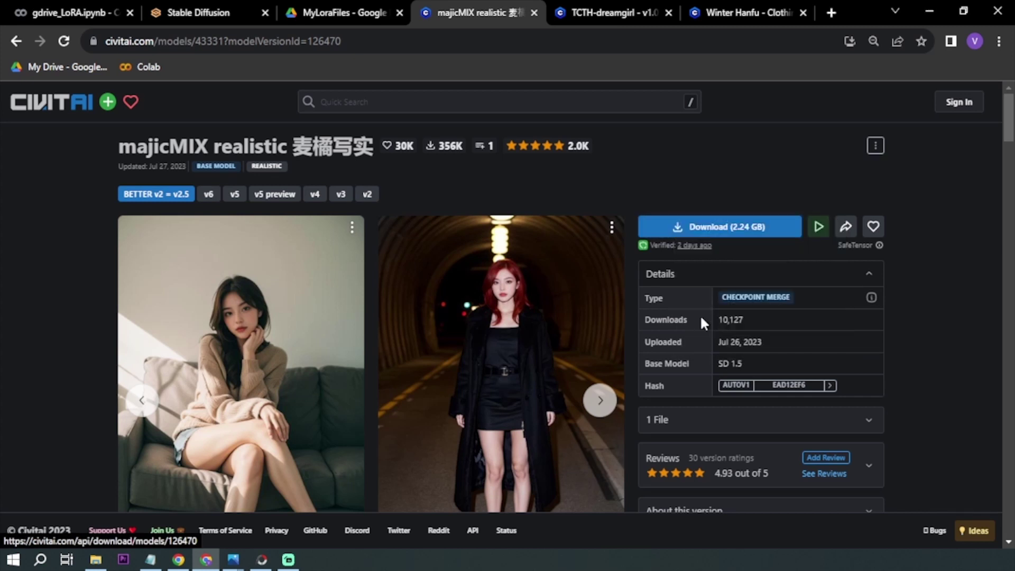
pyautogui.click(209, 6)
# Scroll the Colab notebook to section 4, showing the Winter_Hanfu and AI_hanvy LoRA copy lines
pyautogui.click(73, 12)
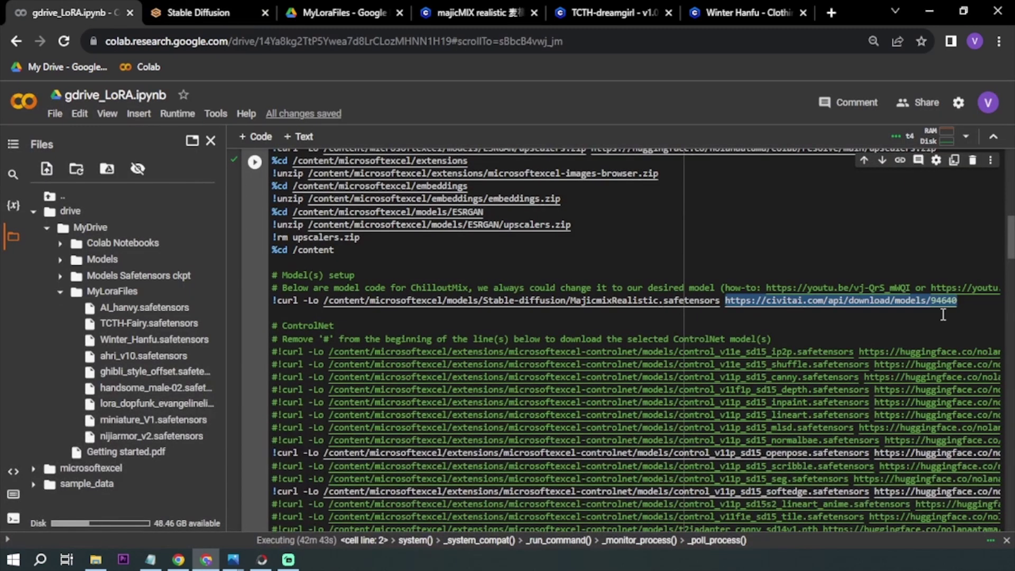
pyautogui.click(582, 301)
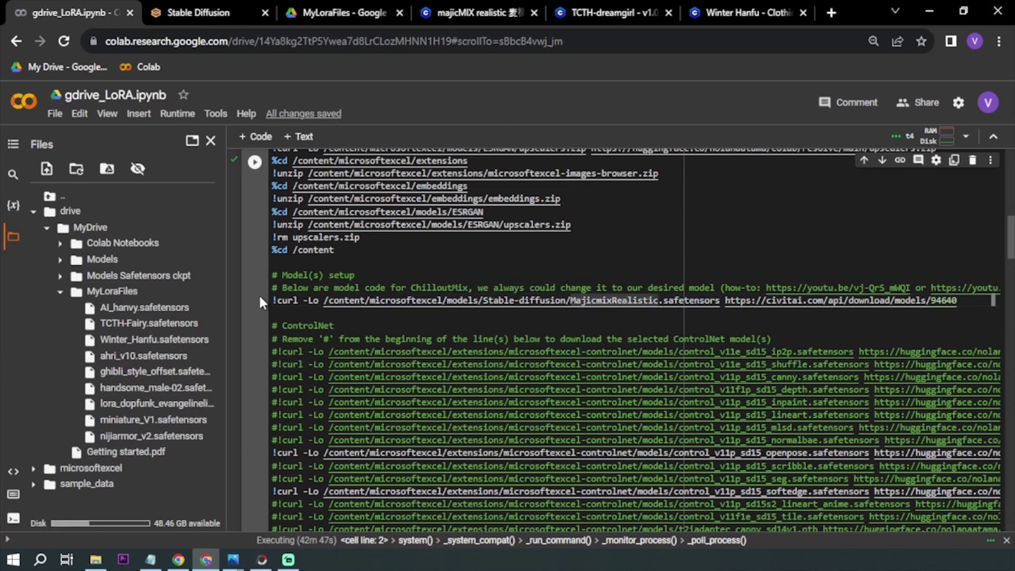
pyautogui.scroll(4, 258, 294)
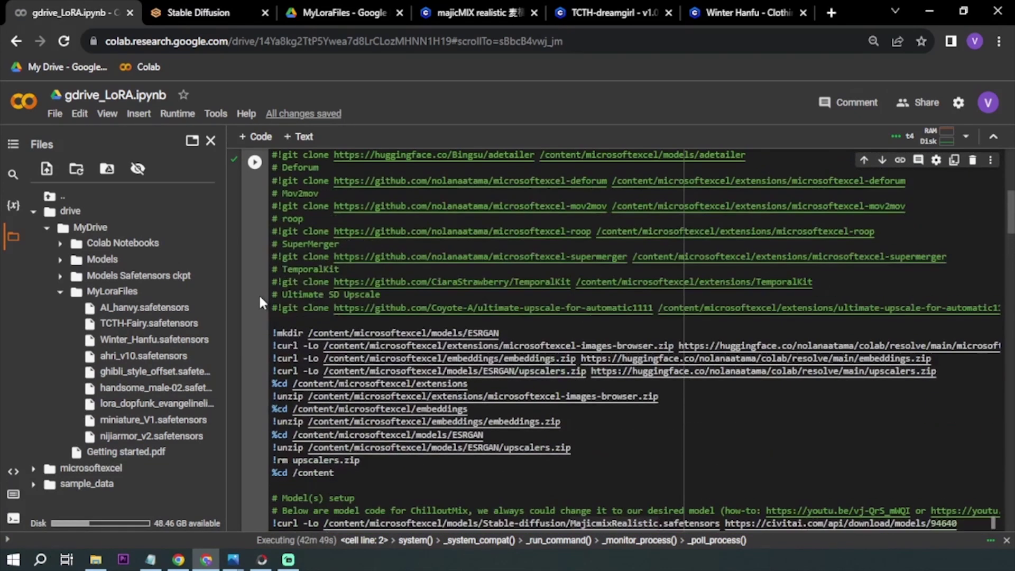
pyautogui.click(198, 13)
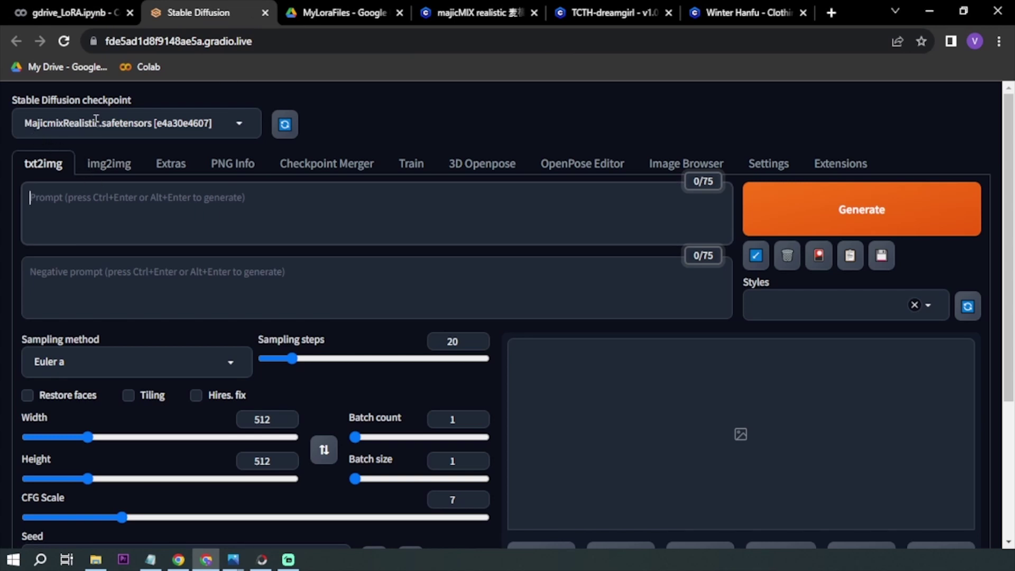
pyautogui.hotkey('ctrl', '1')
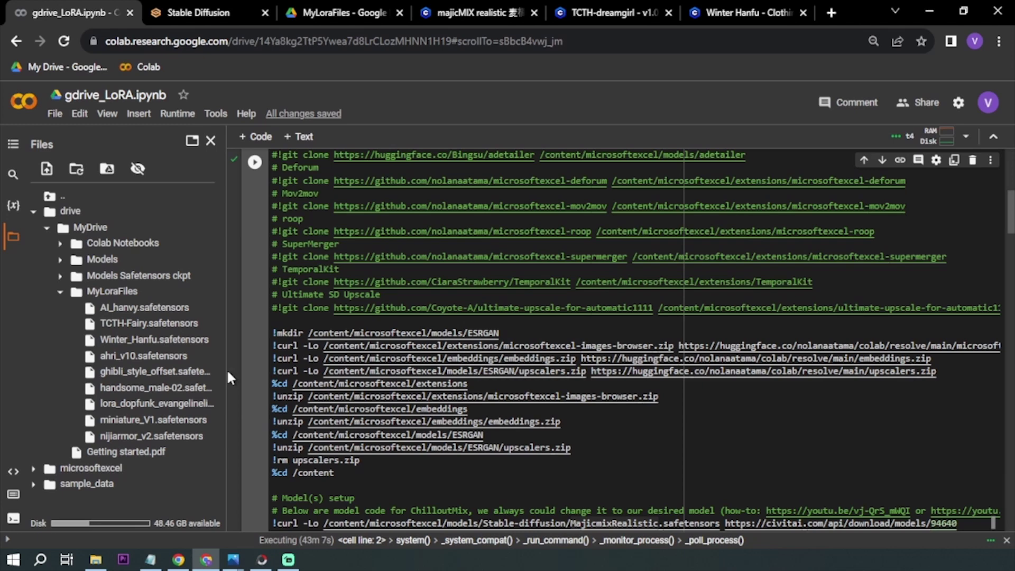
pyautogui.scroll(-10, 270, 370)
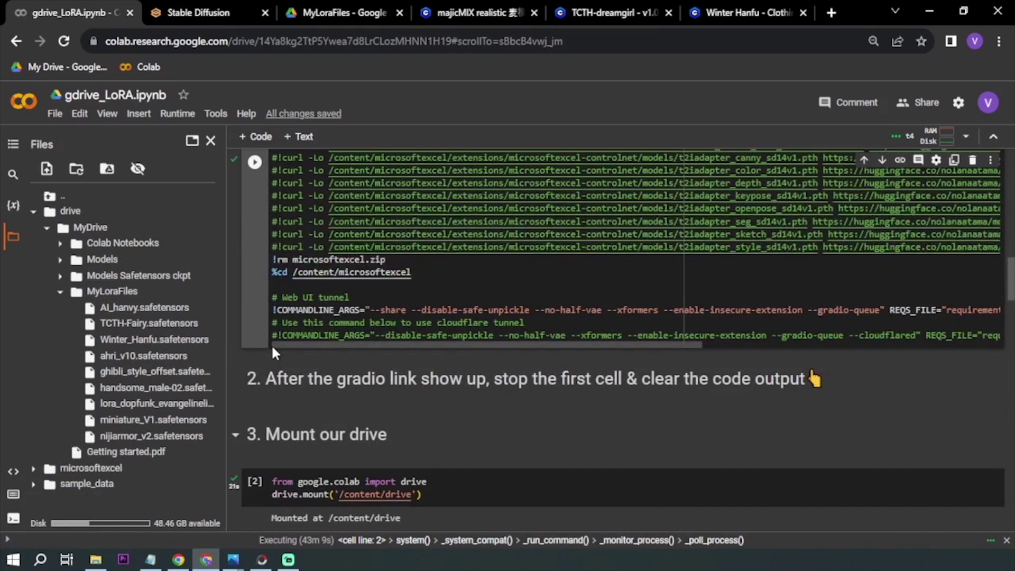
pyautogui.scroll(-7, 238, 372)
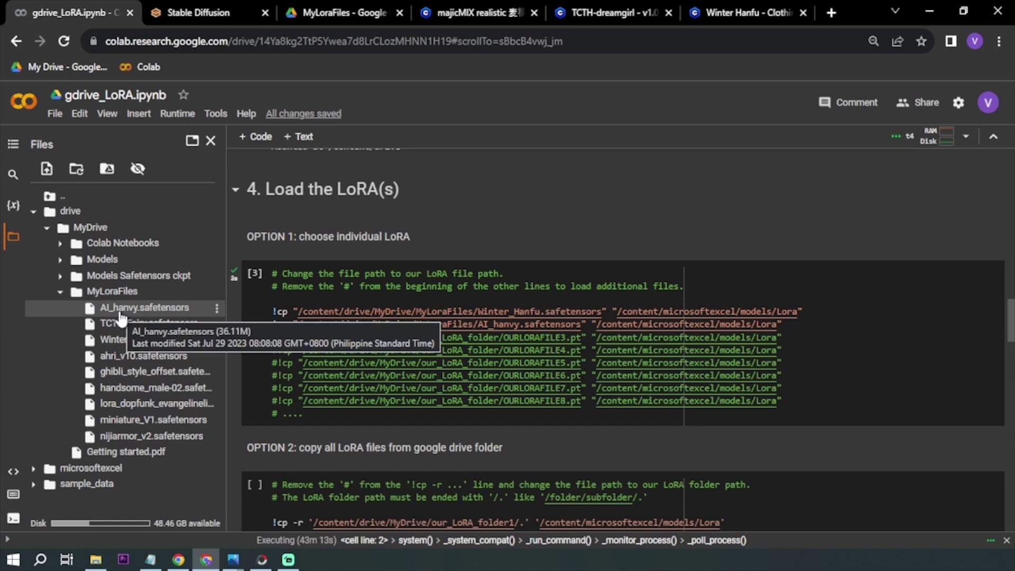
# Cancel the duplicate LoRA download started from the TCTH-dreamgirl Civitai page
pyautogui.click(571, 11)
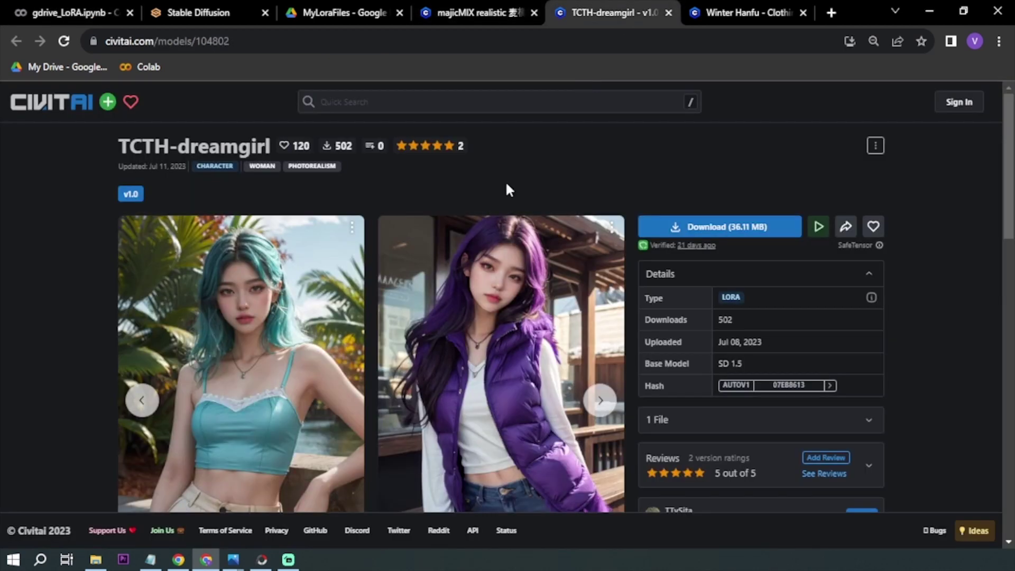
pyautogui.click(708, 226)
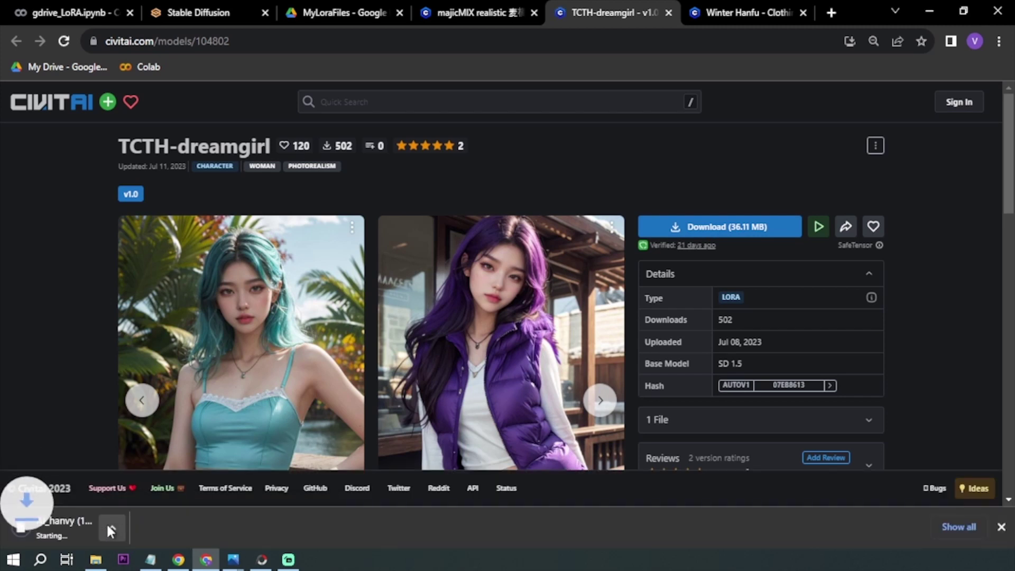
pyautogui.click(158, 528)
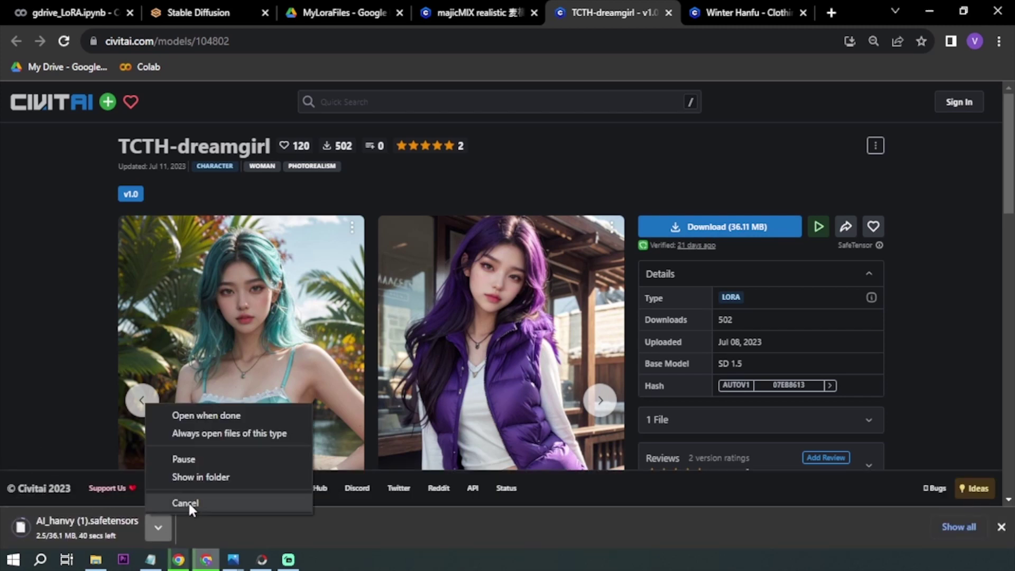
pyautogui.click(185, 500)
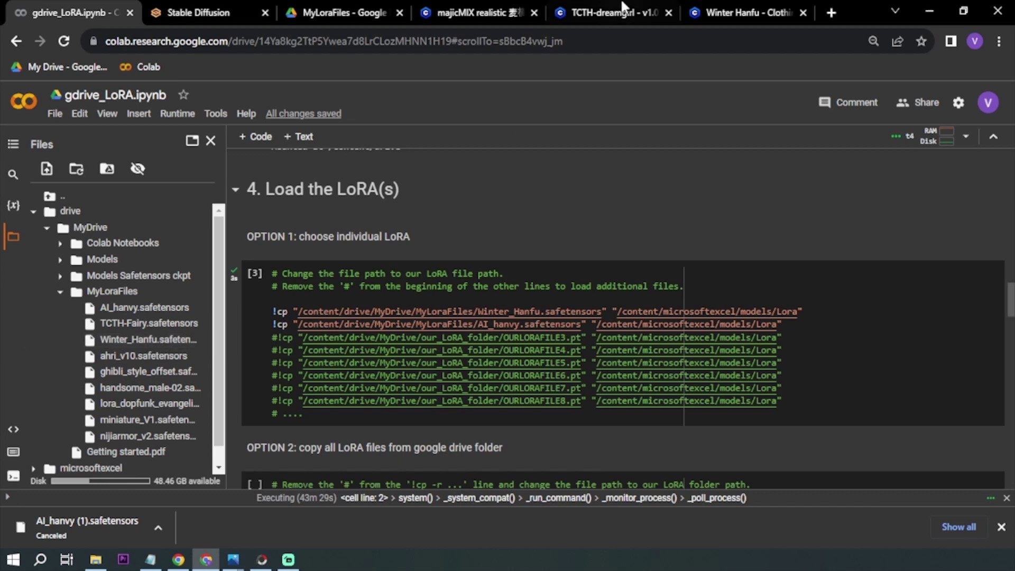
# Browse the Winter Hanfu model page's example image gallery
pyautogui.click(711, 12)
pyautogui.scroll(-15, 434, 241)
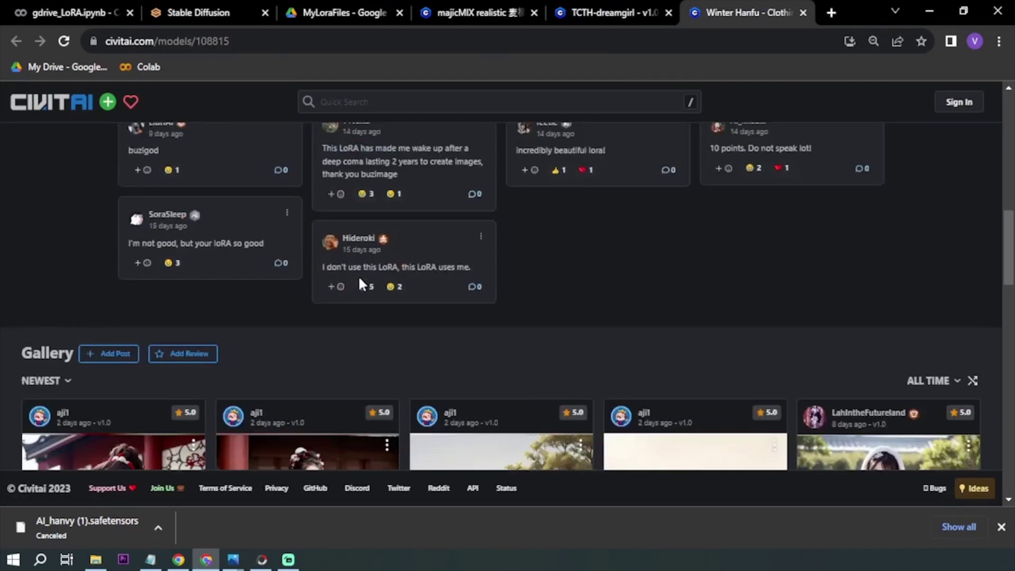
pyautogui.scroll(-5, 391, 252)
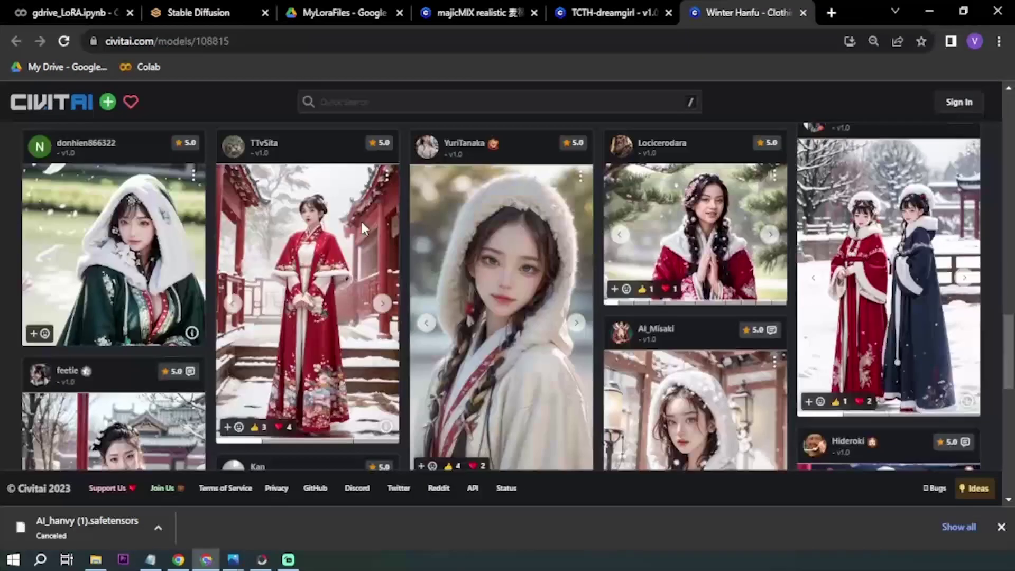
pyautogui.scroll(-7, 487, 287)
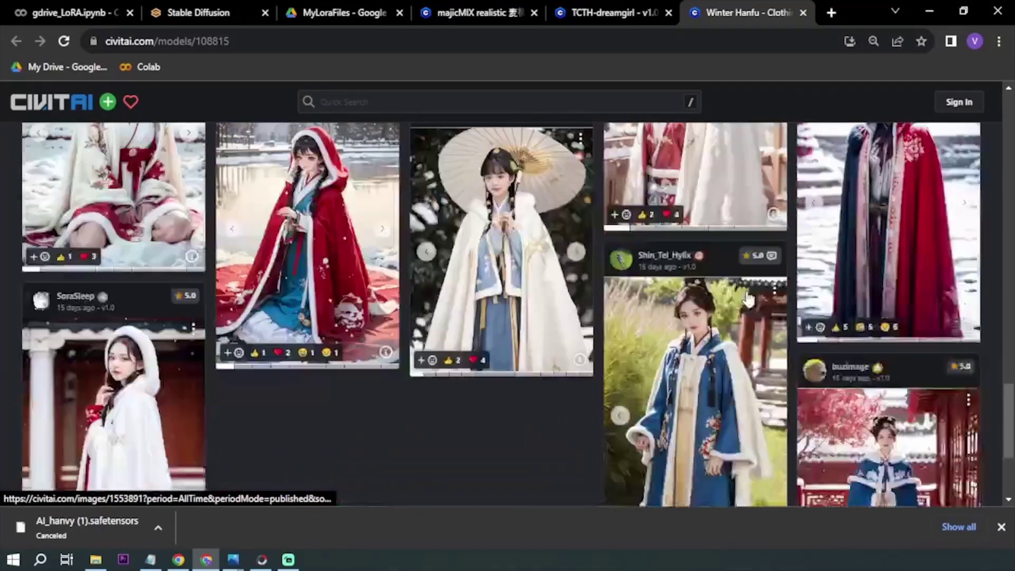
pyautogui.scroll(20, 519, 240)
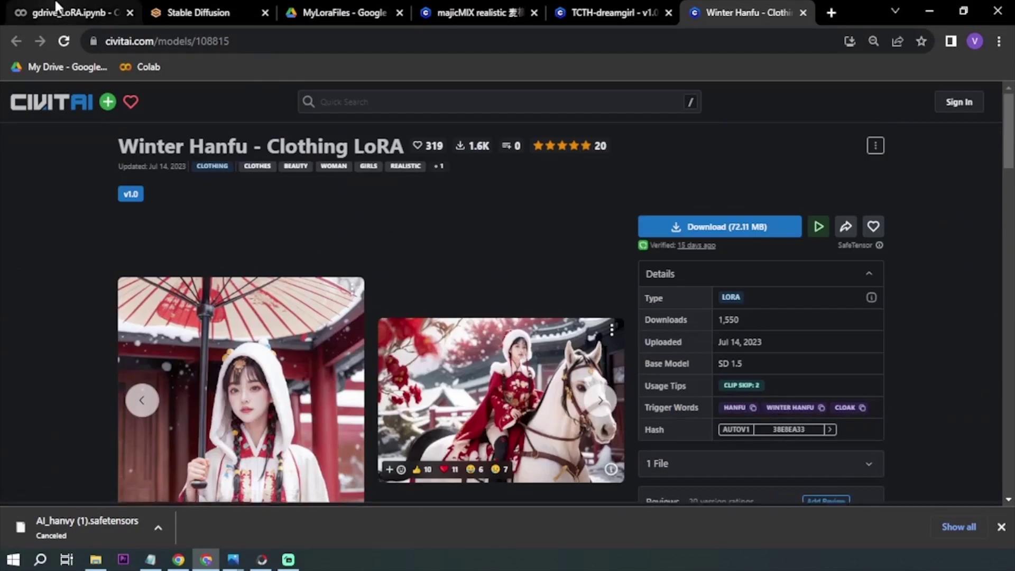
pyautogui.click(56, 4)
pyautogui.scroll(10, 236, 348)
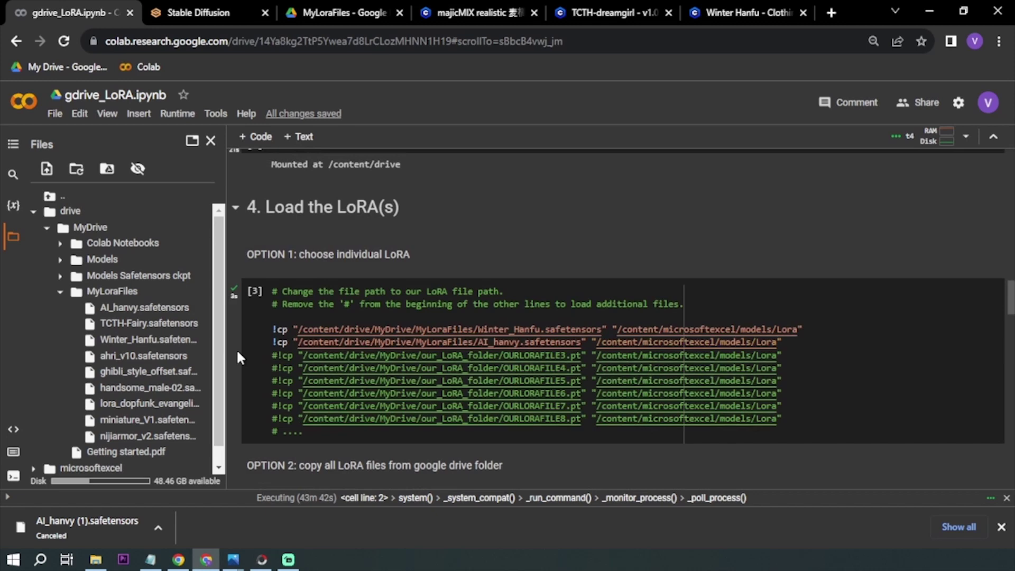
pyautogui.scroll(15, 237, 347)
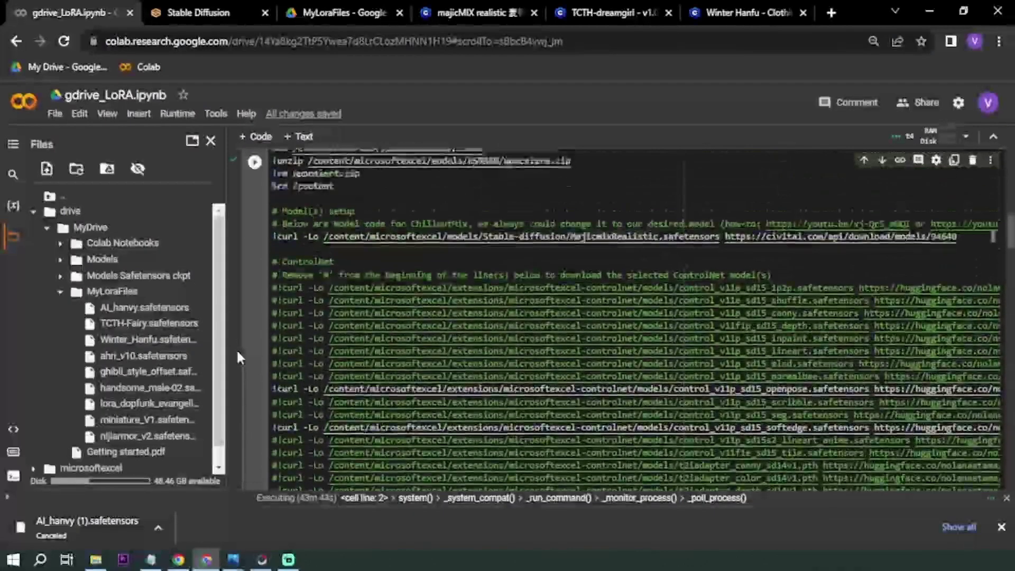
pyautogui.scroll(3, 236, 347)
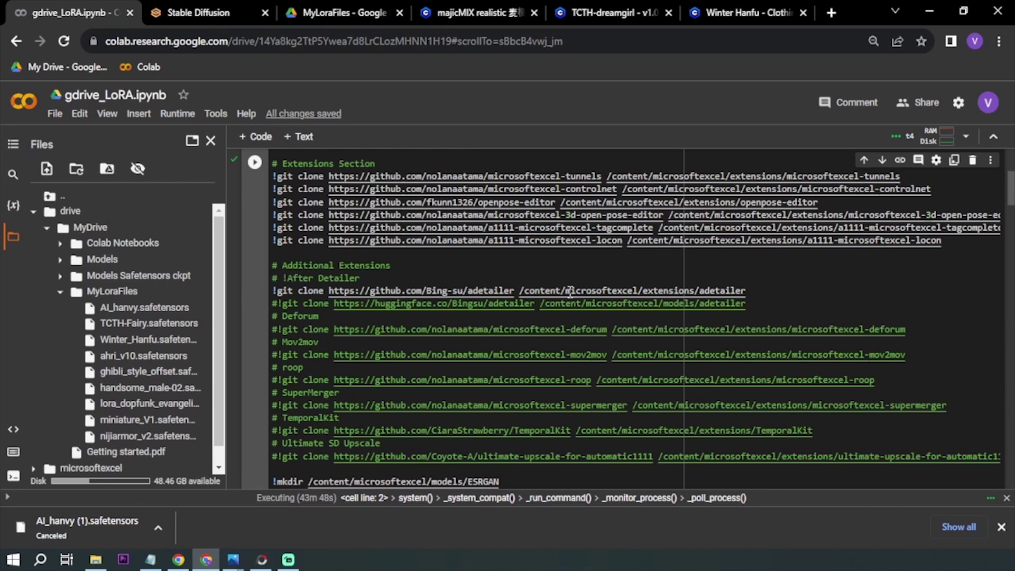
pyautogui.click(269, 301)
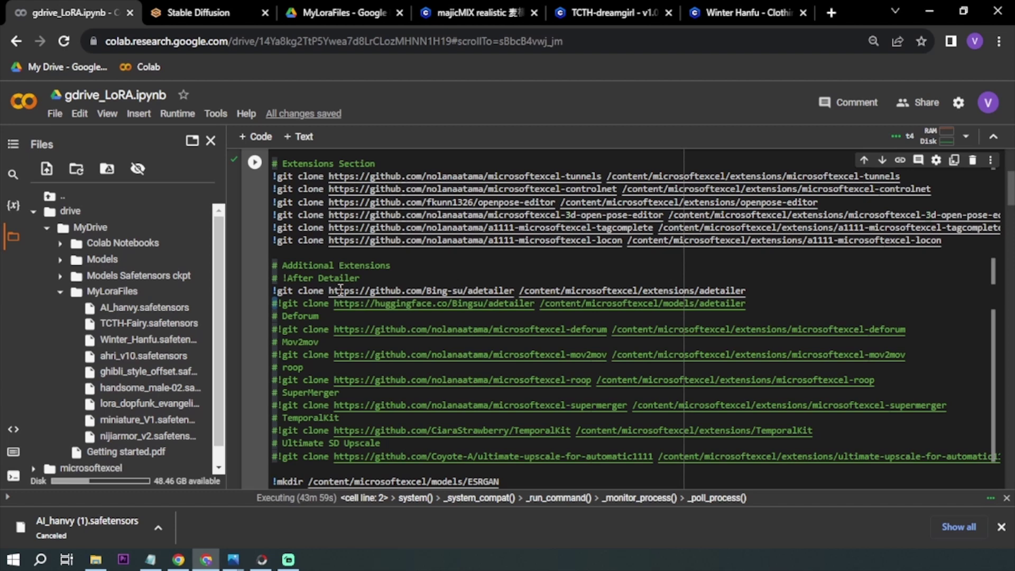
pyautogui.scroll(-8, 340, 289)
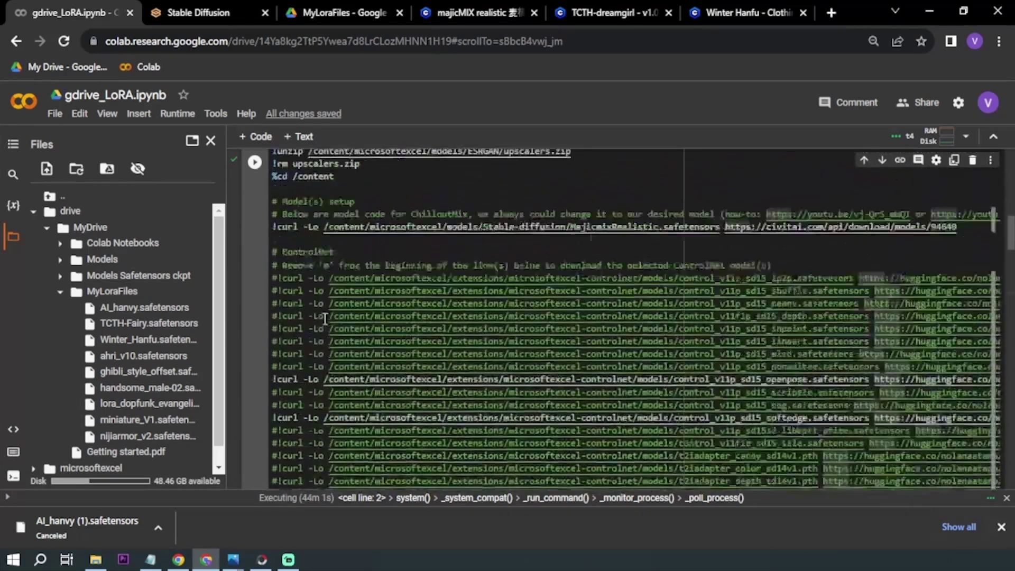
pyautogui.scroll(-5, 324, 317)
pyautogui.scroll(5, 333, 274)
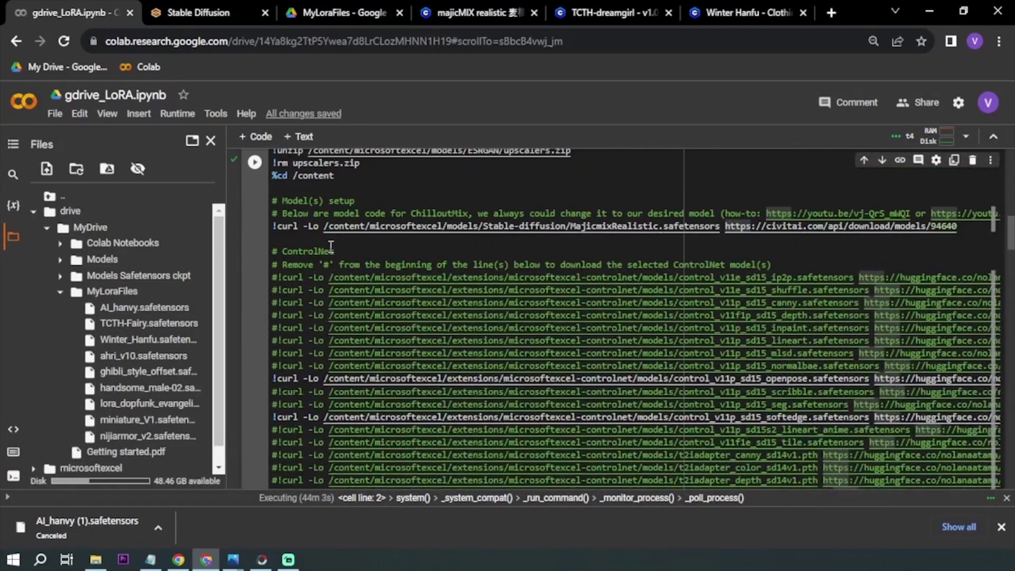
pyautogui.moveTo(338, 251); pyautogui.dragTo(249, 254)
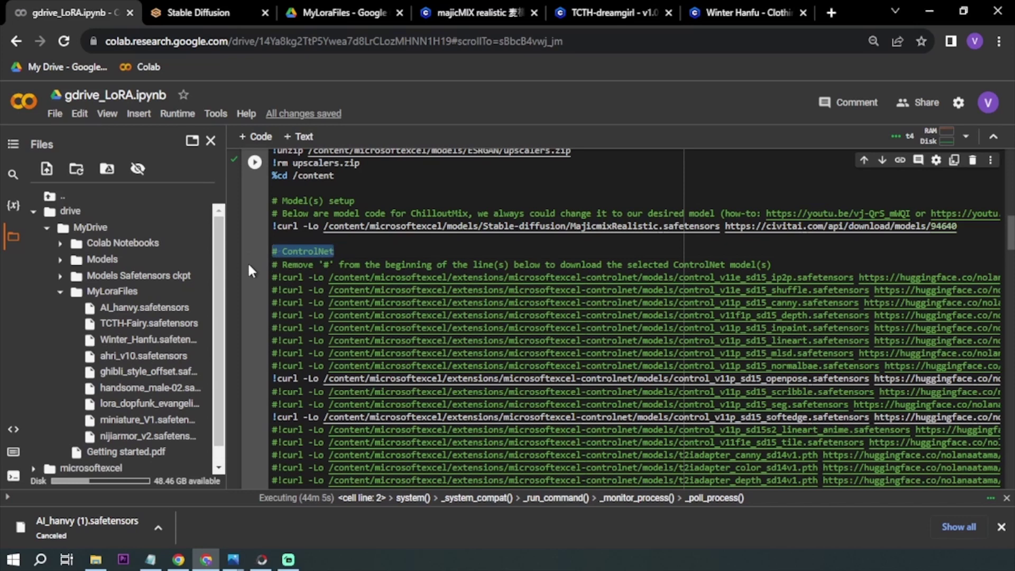
pyautogui.click(247, 262)
pyautogui.scroll(-3, 258, 328)
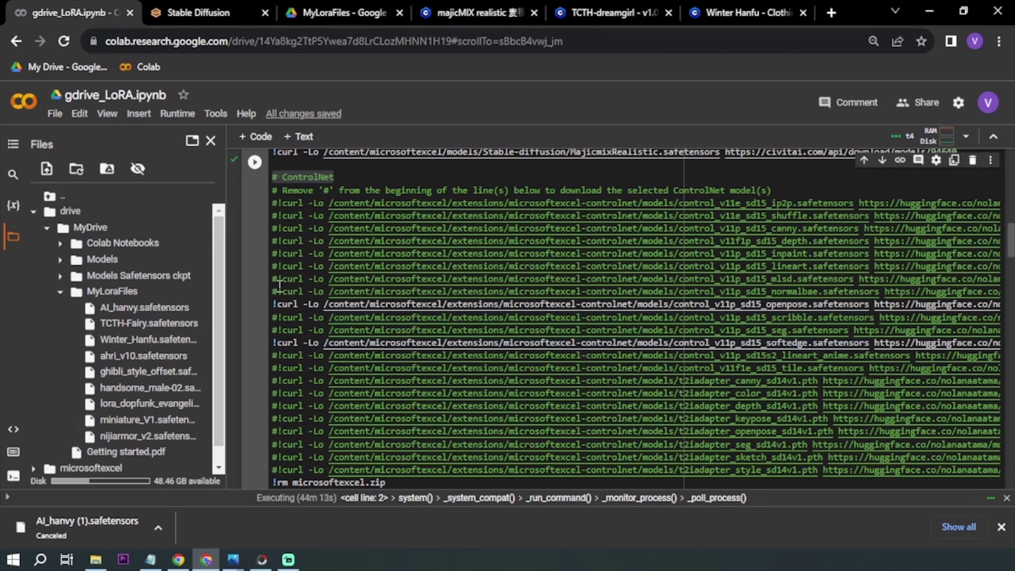
pyautogui.scroll(-4, 311, 381)
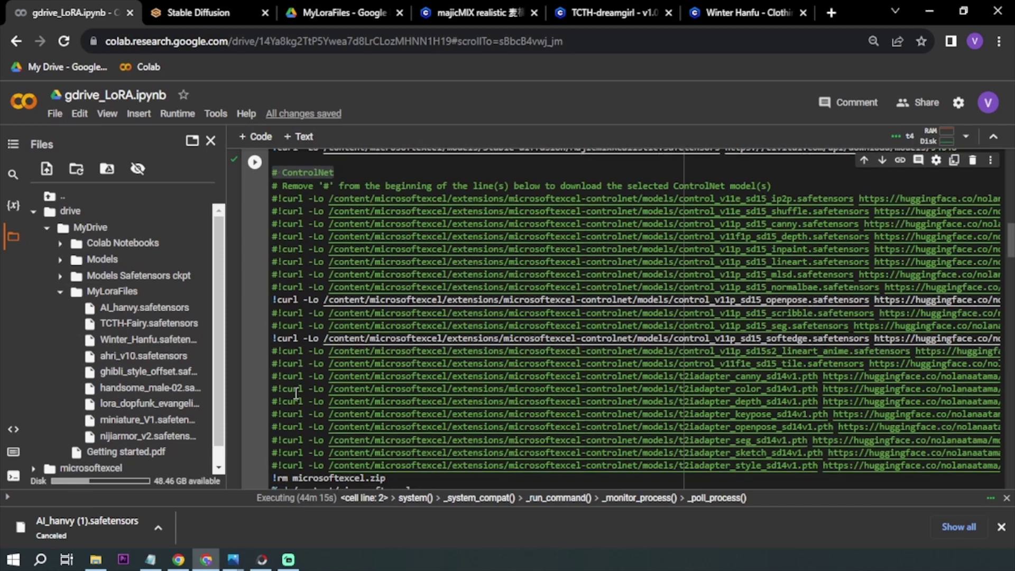
pyautogui.scroll(-3, 253, 377)
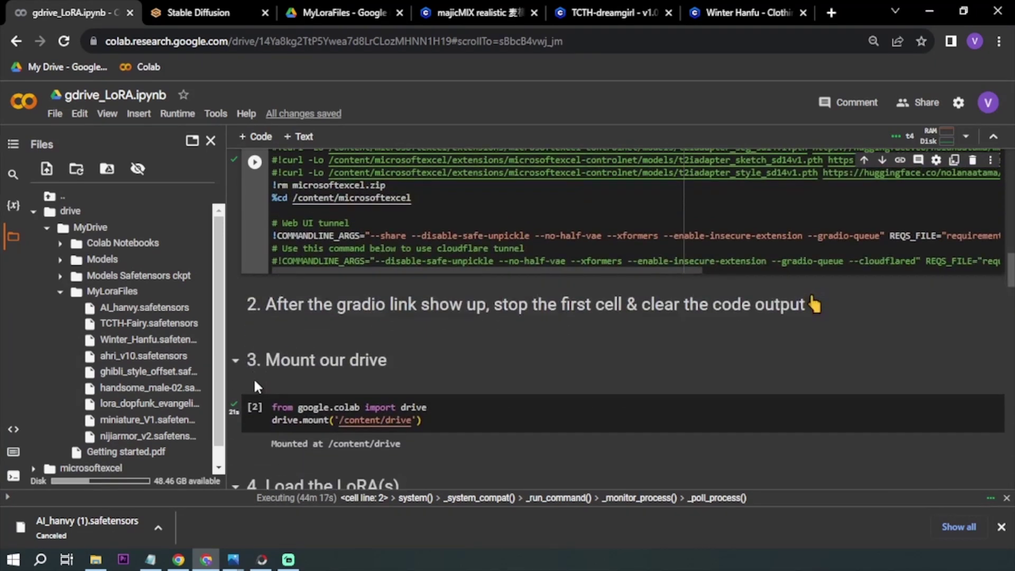
pyautogui.scroll(5, 233, 351)
pyautogui.scroll(5, 233, 351)
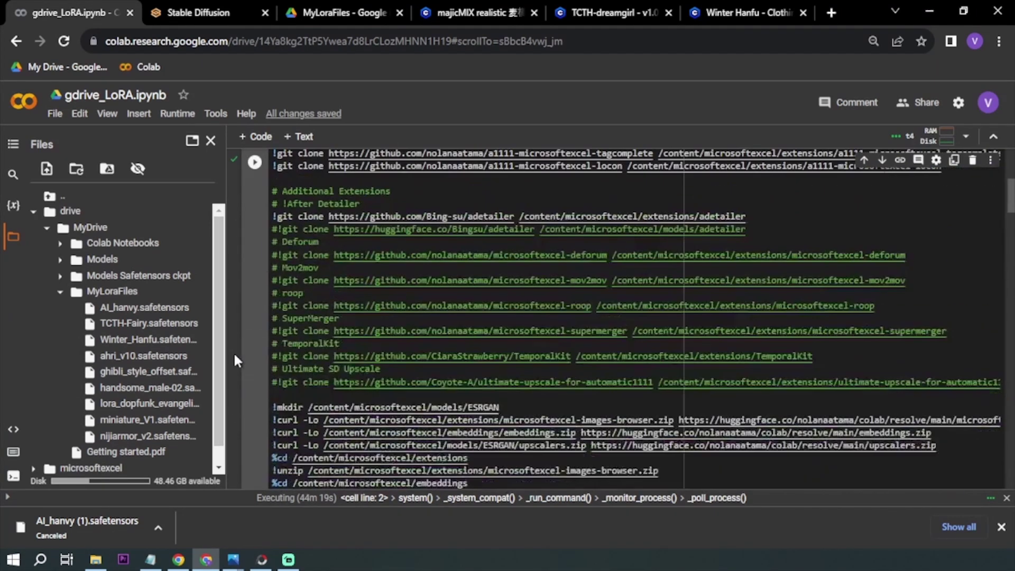
# On txt2img, show the Lora list and confirm AI_hanvy and Winter_Hanfu are available
pyautogui.click(209, 12)
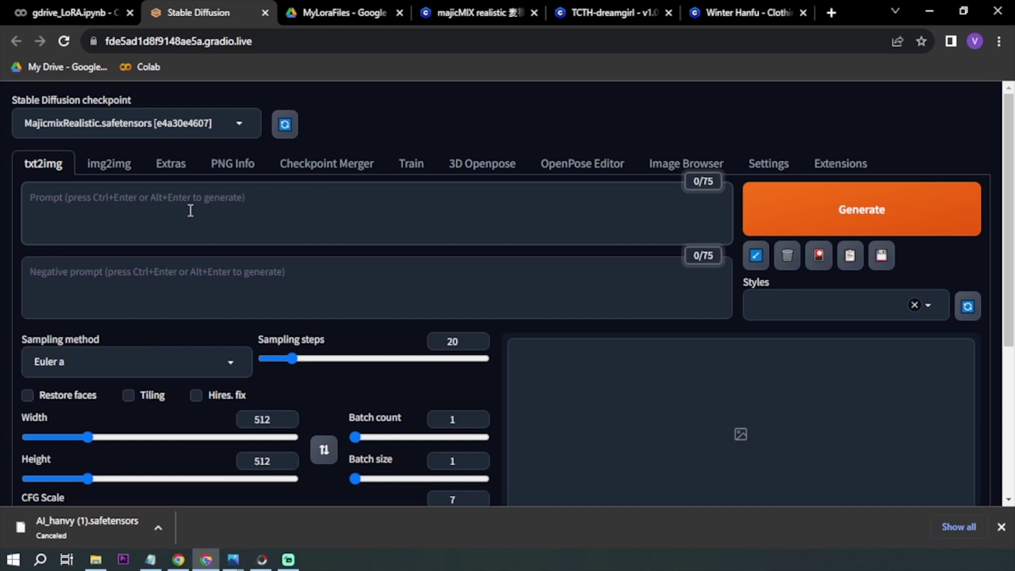
pyautogui.click(367, 122)
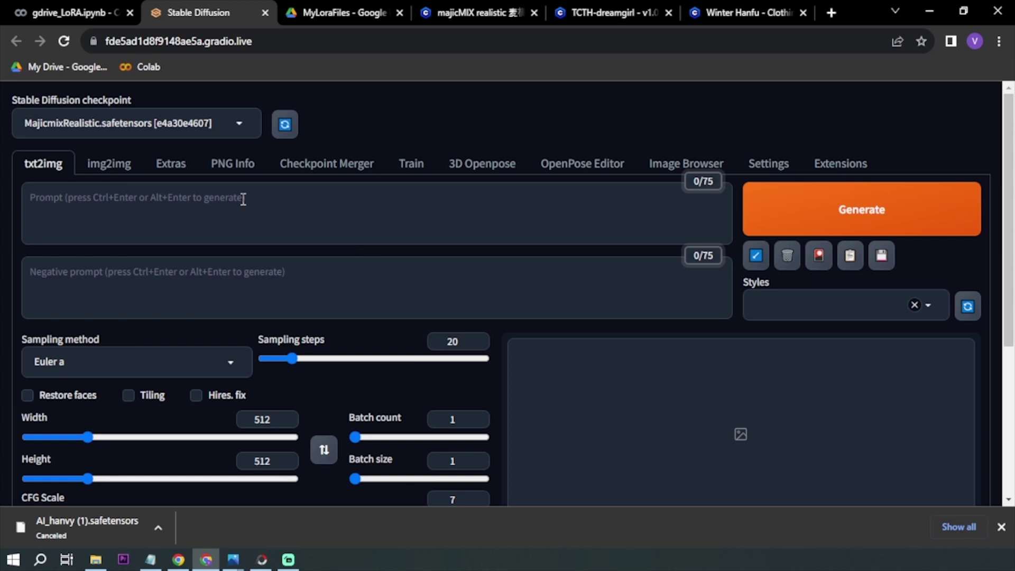
pyautogui.scroll(-3, 167, 221)
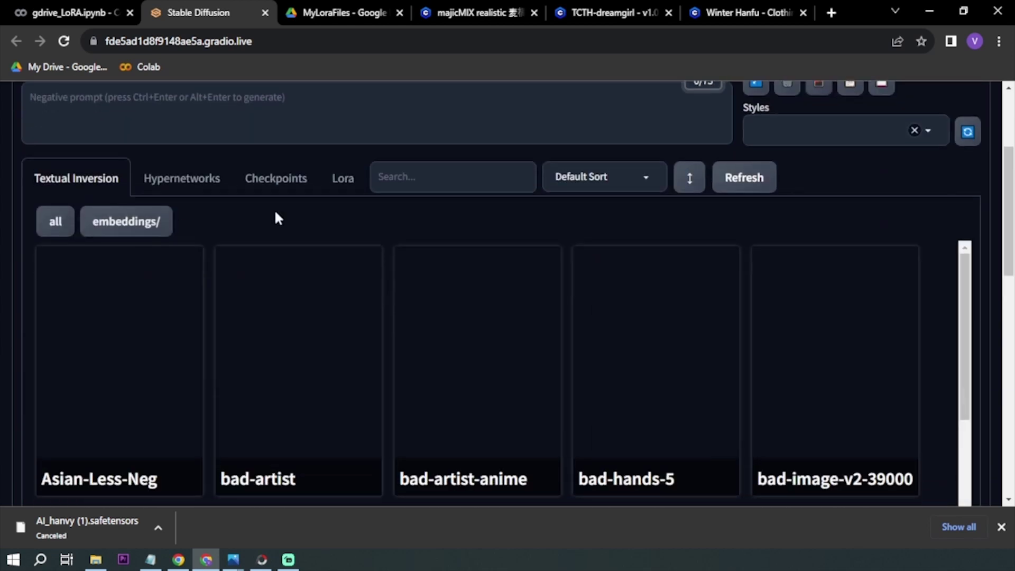
pyautogui.click(344, 181)
pyautogui.scroll(-1, 292, 269)
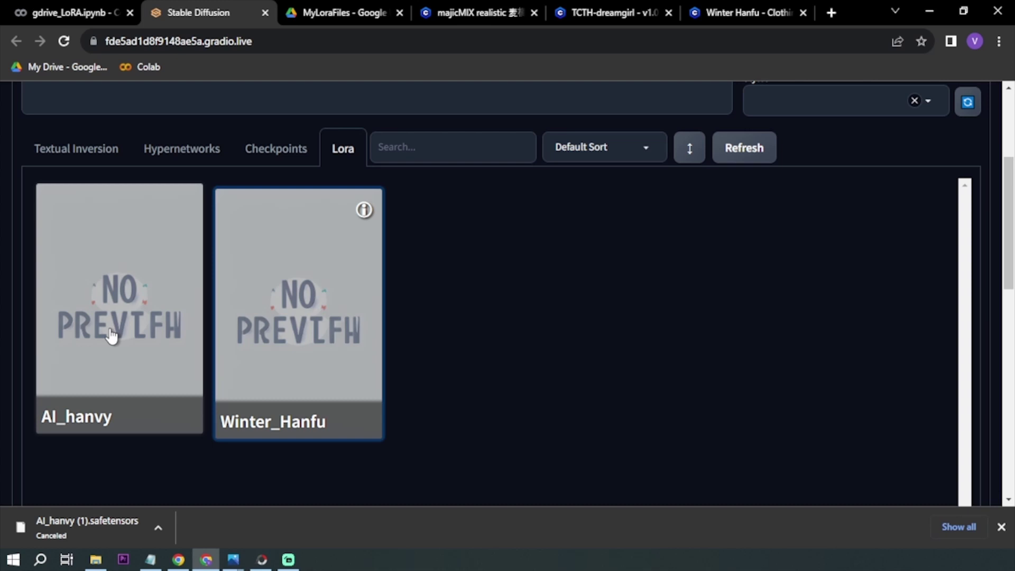
pyautogui.scroll(3, 351, 340)
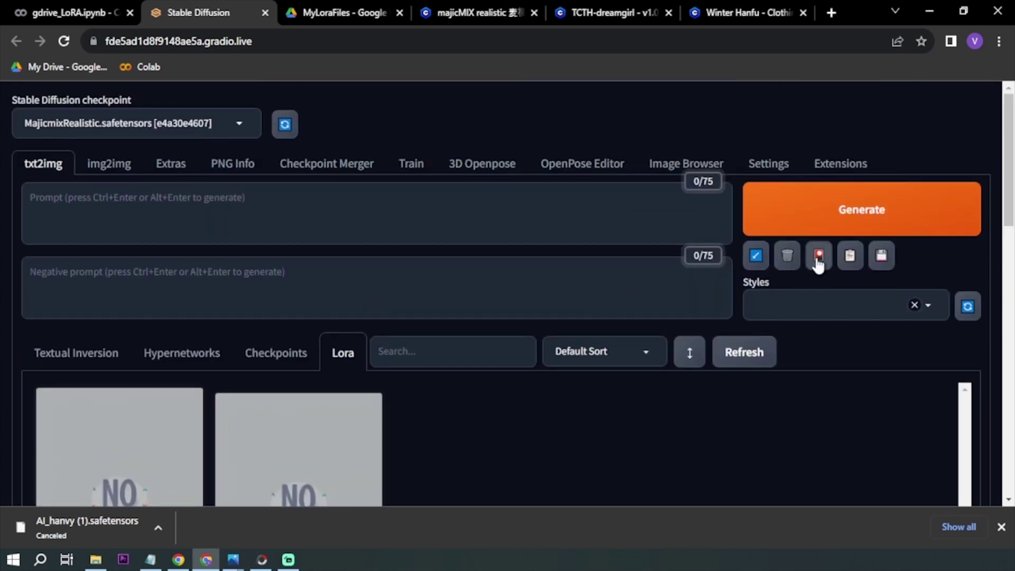
pyautogui.scroll(-5, 290, 301)
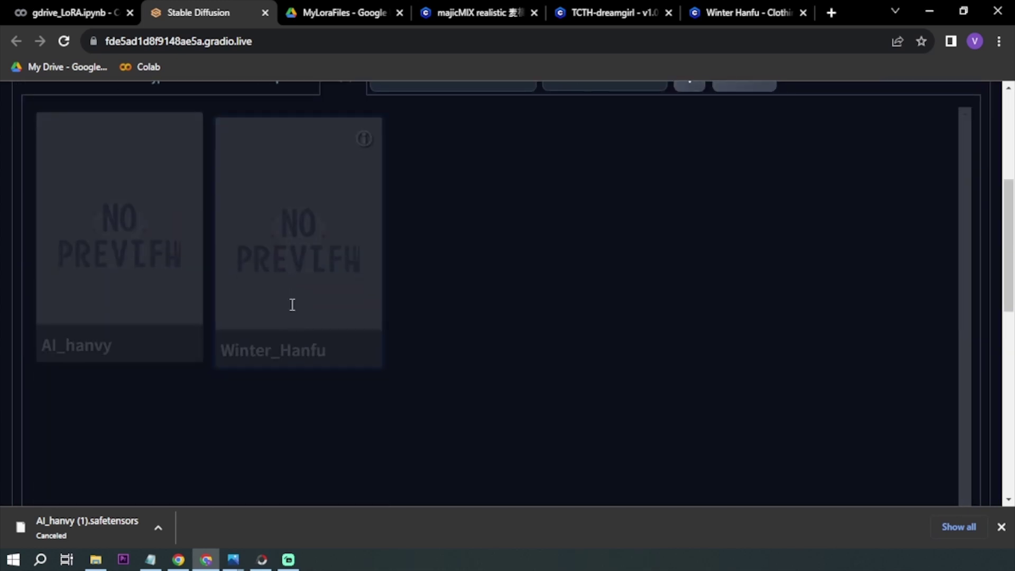
pyautogui.scroll(-5, 292, 312)
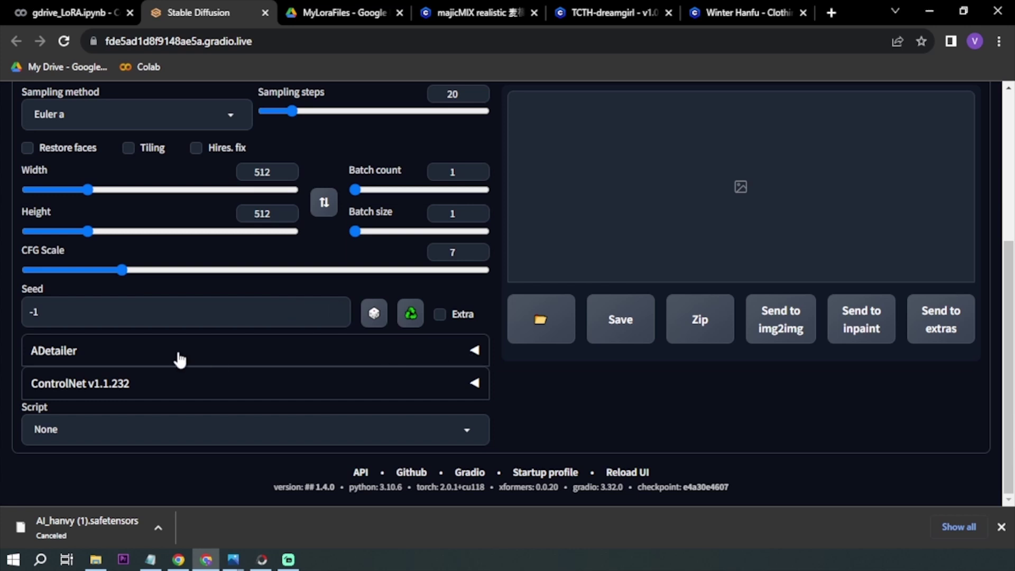
# Expand the ADetailer and ControlNet v1.1.232 sections
pyautogui.click(472, 351)
pyautogui.scroll(-6, 118, 355)
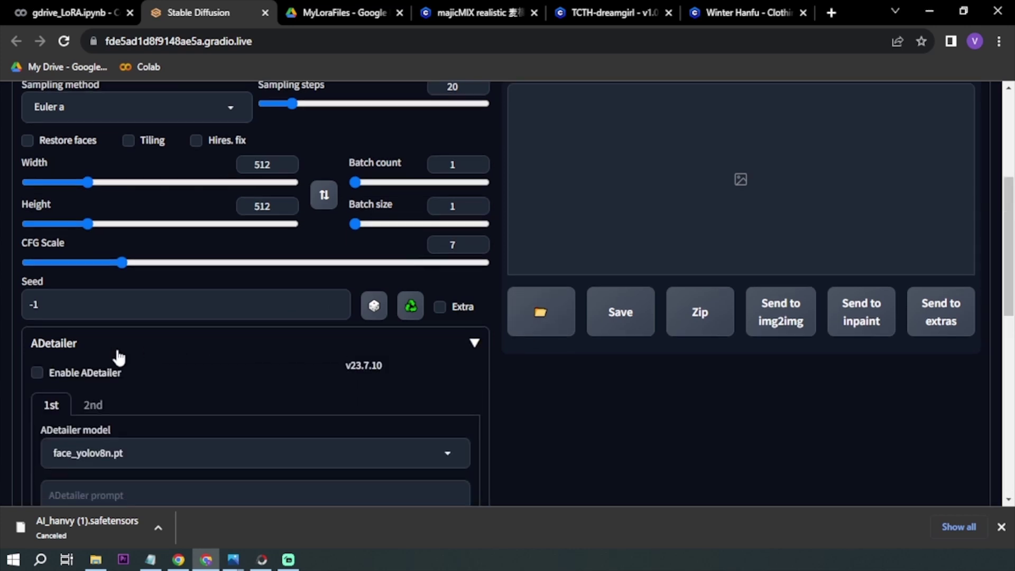
pyautogui.scroll(-4, 346, 420)
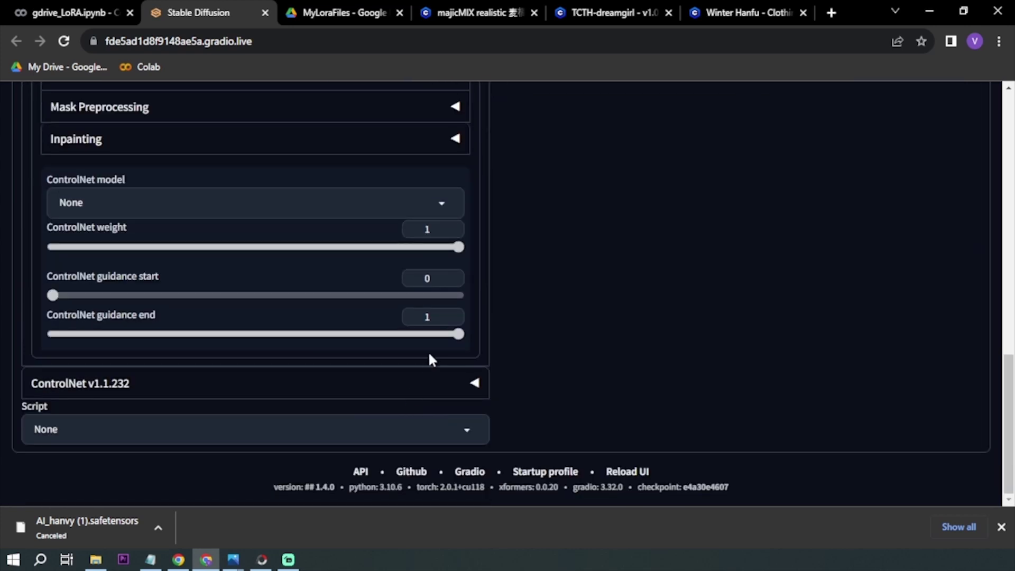
pyautogui.click(472, 385)
pyautogui.scroll(-5, 204, 325)
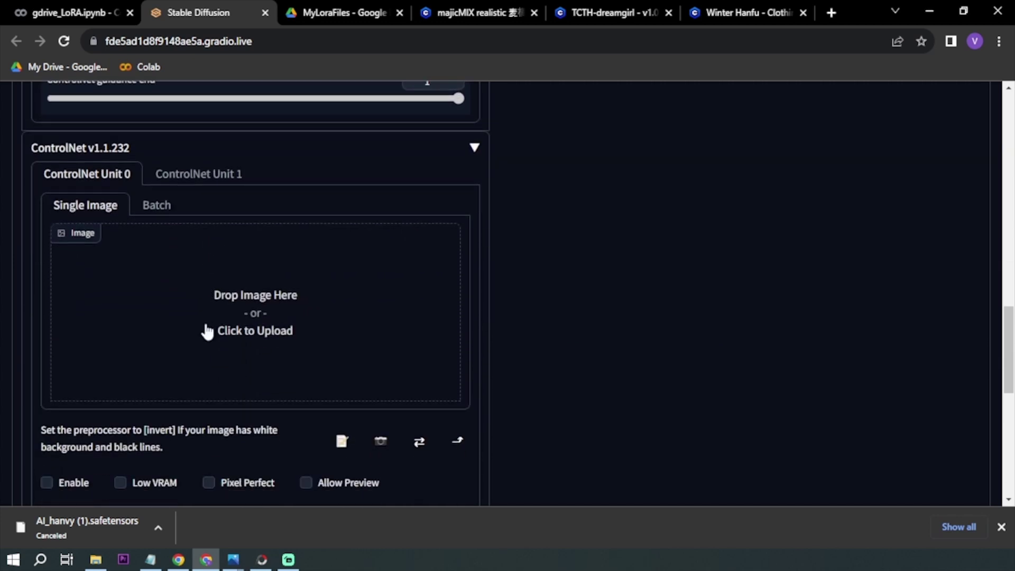
pyautogui.scroll(-1, 206, 330)
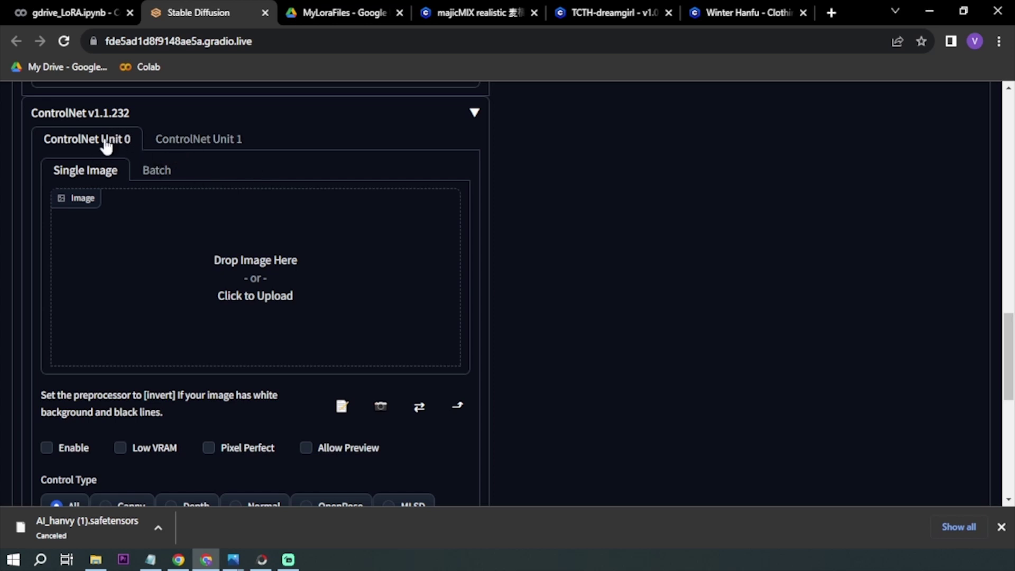
# Open the ControlNet settings and confirm Multi ControlNet max models amount is 2
pyautogui.scroll(10, 718, 242)
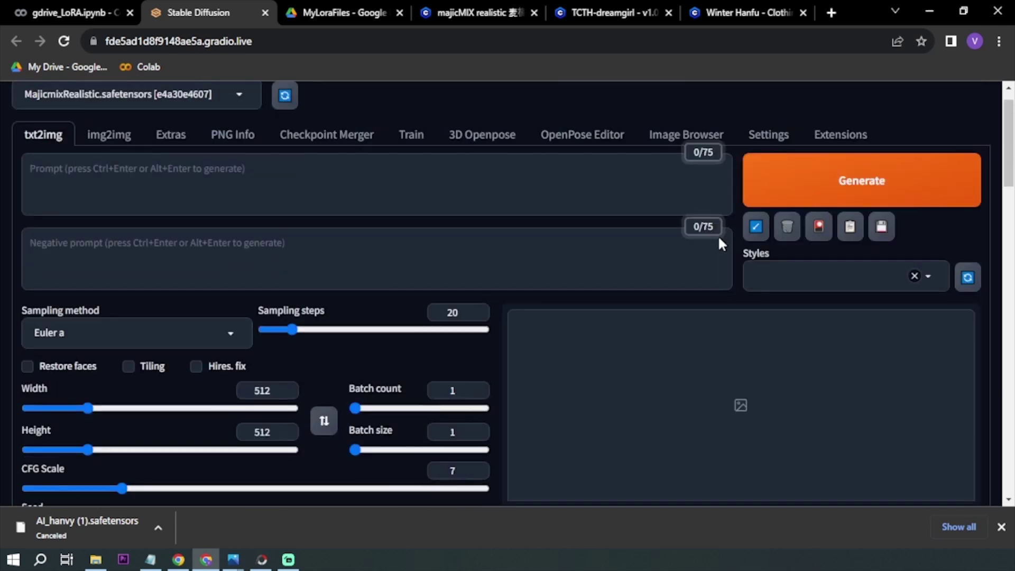
pyautogui.scroll(1, 717, 234)
pyautogui.click(769, 164)
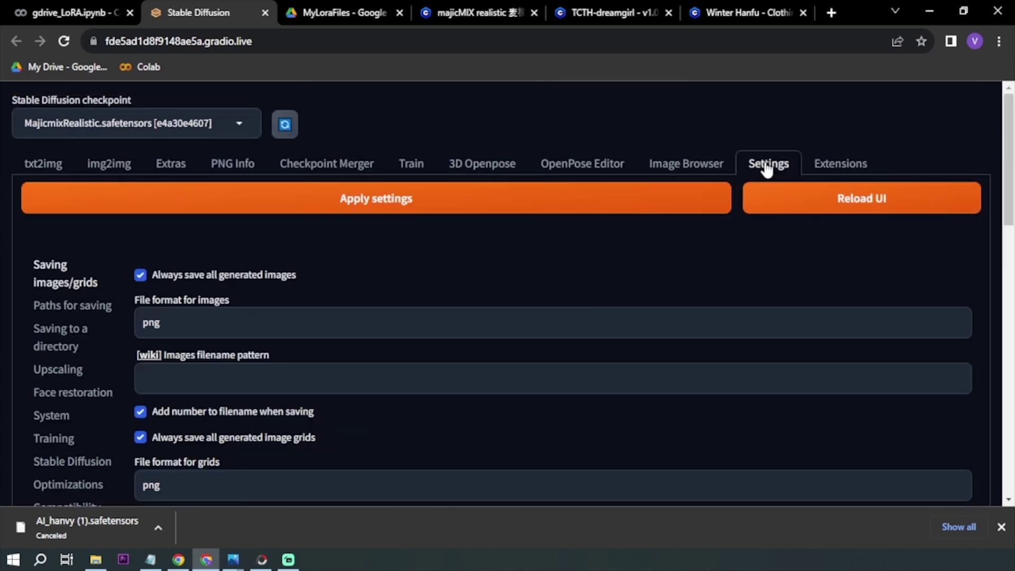
pyautogui.scroll(-4, 64, 388)
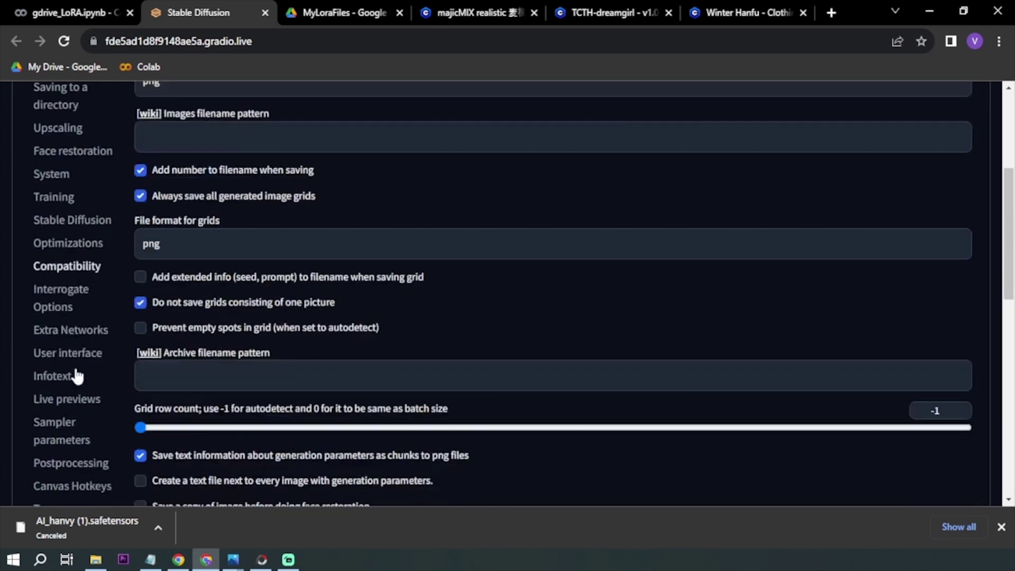
pyautogui.scroll(2, 77, 376)
pyautogui.scroll(-6, 80, 317)
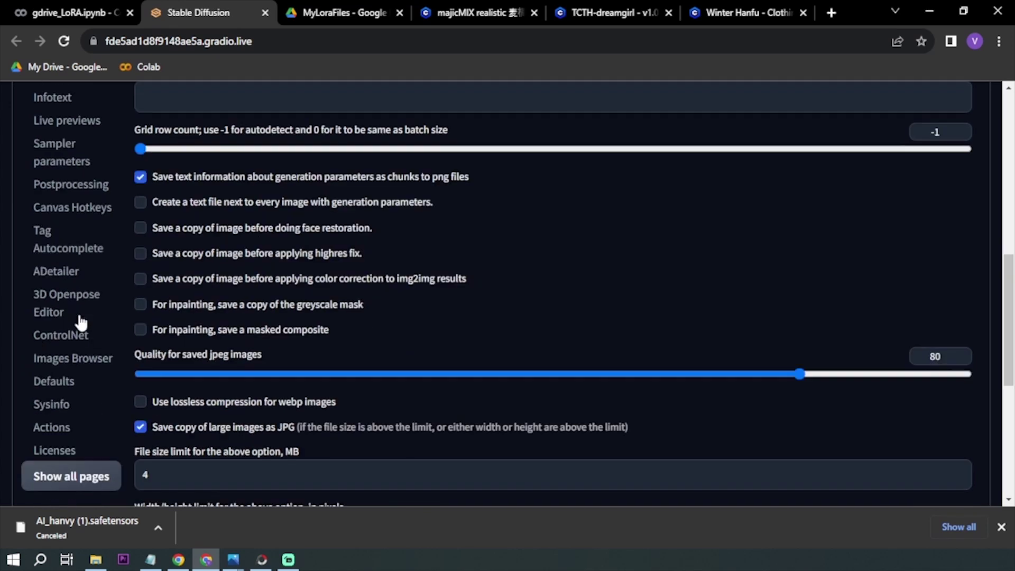
pyautogui.click(80, 344)
pyautogui.scroll(5, 160, 328)
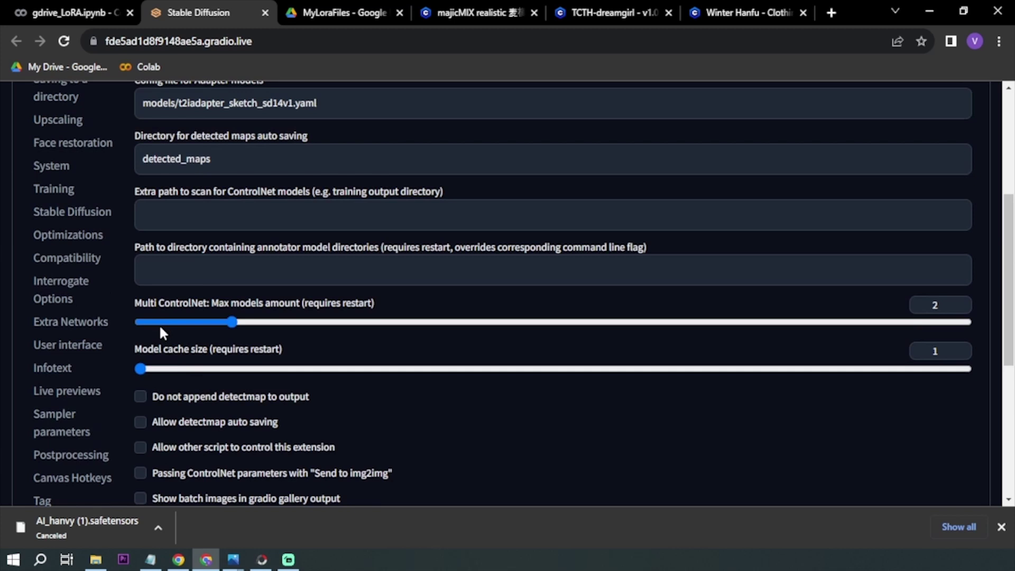
pyautogui.scroll(1, 159, 332)
pyautogui.click(229, 349)
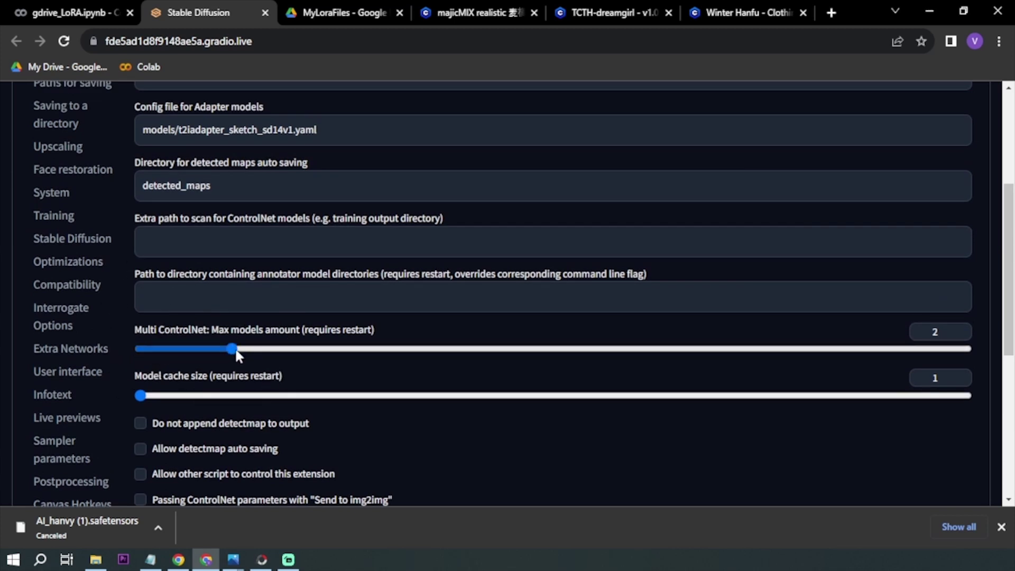
pyautogui.scroll(-2, 163, 311)
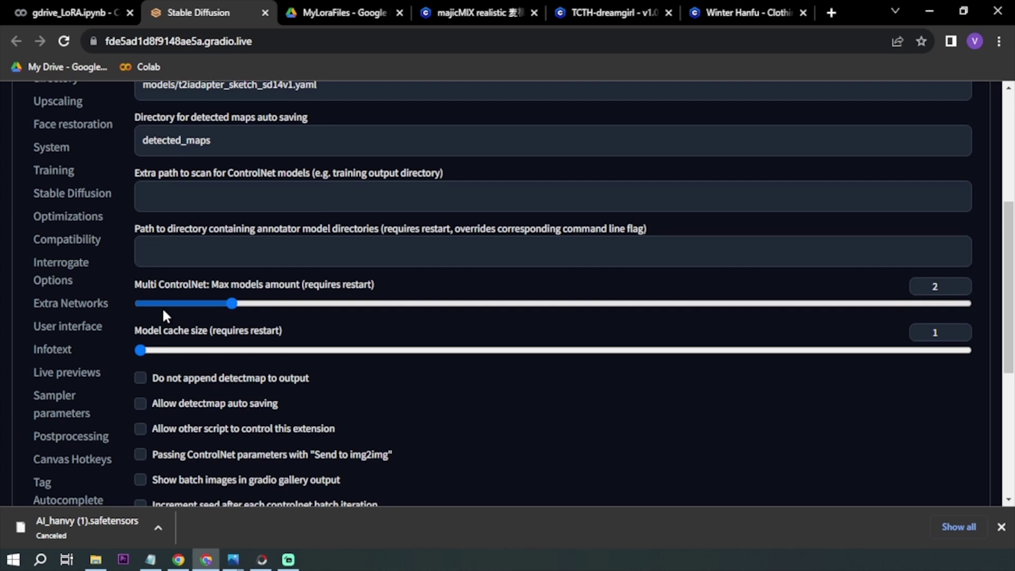
pyautogui.scroll(10, 162, 306)
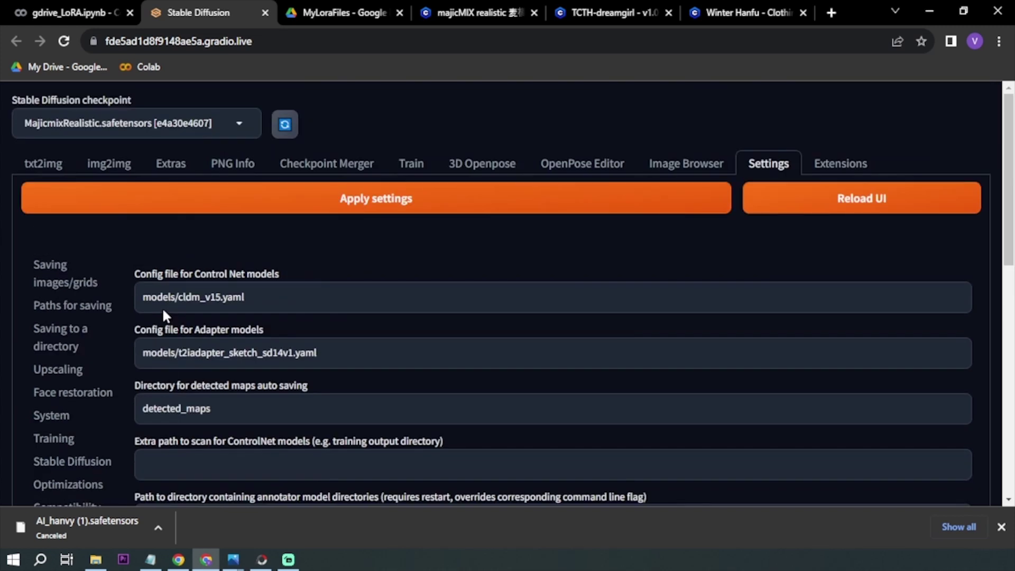
# Paste the red winter hanfu LoRA prompt and the long negative prompt on txt2img
pyautogui.click(47, 165)
pyautogui.click(79, 207)
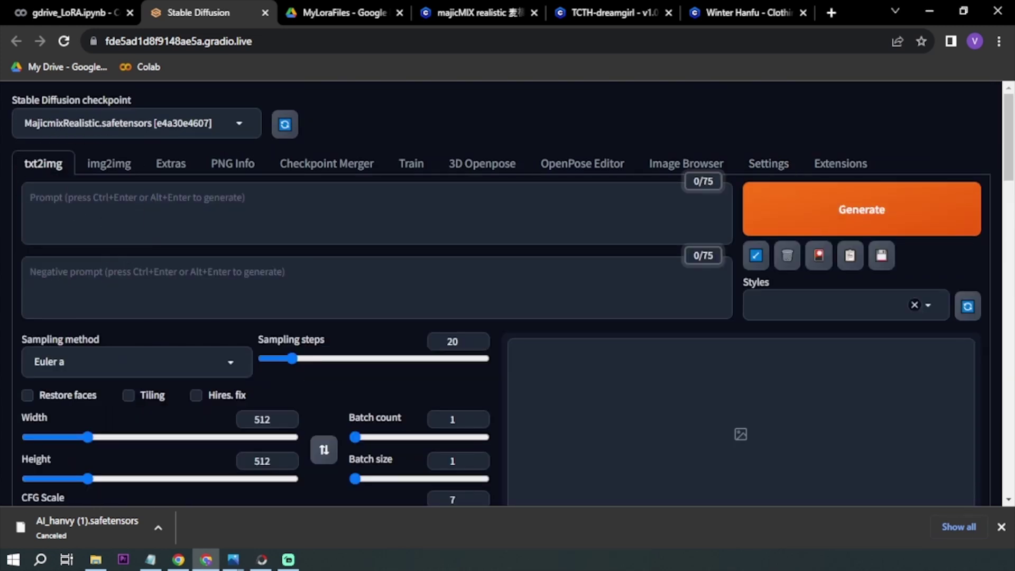
pyautogui.write('1girl,red hanfu,CCC, solo,(floral_print:1.2),(winter hanfu:1.2), (cloak:1.2), (fog:1.1) (snow:1.3),ancient chinese theme, cold light,dynamic pose,(cowboy shot), vibrant colors,stunning environment ,soft lighting,gorgeous light and shadow <lora:AI_hanvy:1:FACE> <lora:Winter_Hanfu:1>')
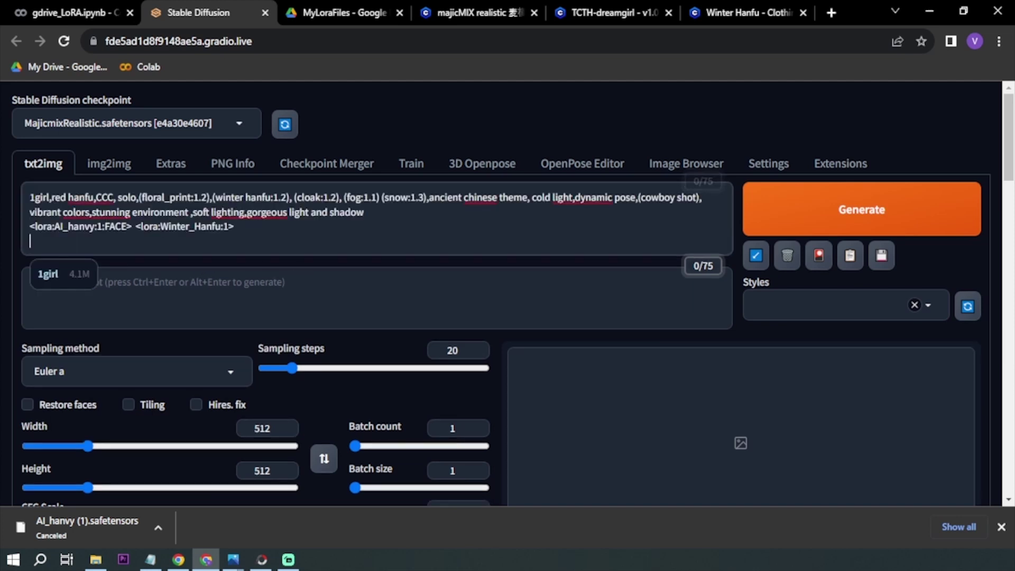
pyautogui.hotkey('alt', 'Tab')
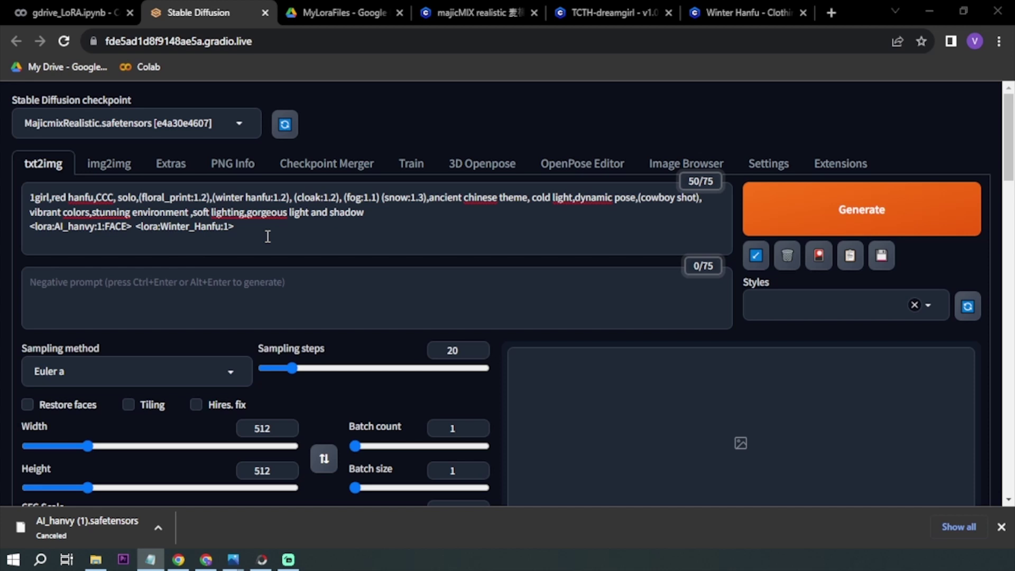
pyautogui.click(264, 290)
pyautogui.write('ng_deepnegative_v1_75t, bad-hands-5, (worst quality:2),(low quality:2),(normal quality:2),lowres,bad anatomy,bad hands,normal quality,((monochrome)),((grayscale)),((long neck))')
pyautogui.scroll(-1, 265, 289)
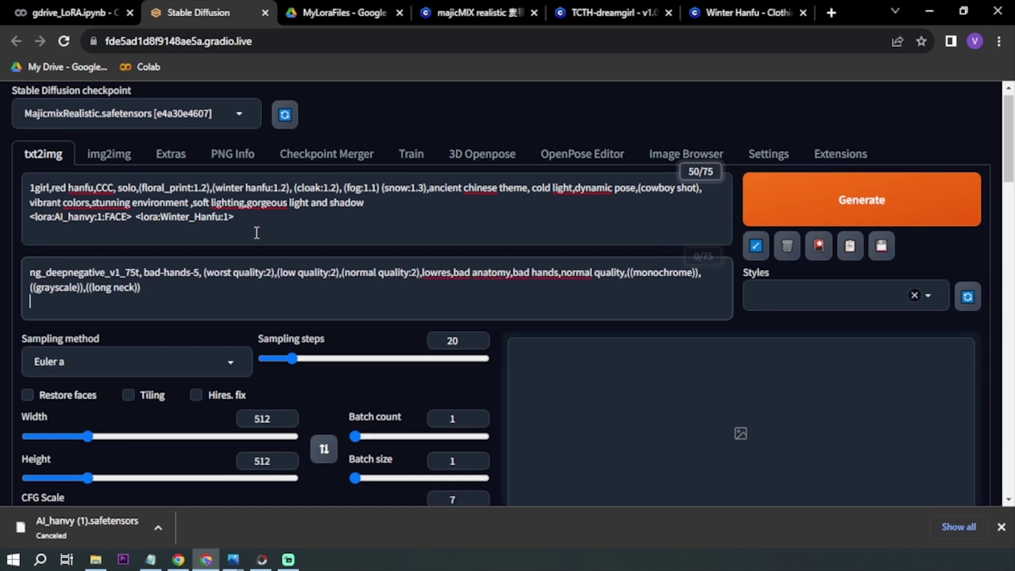
# Place the caret just before FACE in the AI_hanvy LoRA tag
pyautogui.moveTo(149, 217); pyautogui.dragTo(49, 219)
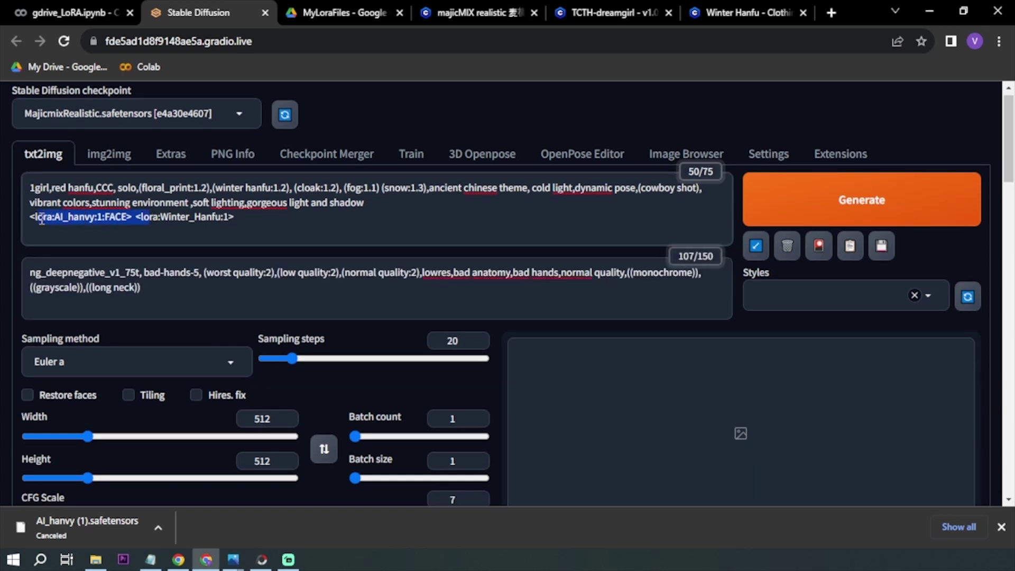
pyautogui.click(41, 219)
pyautogui.click(94, 218)
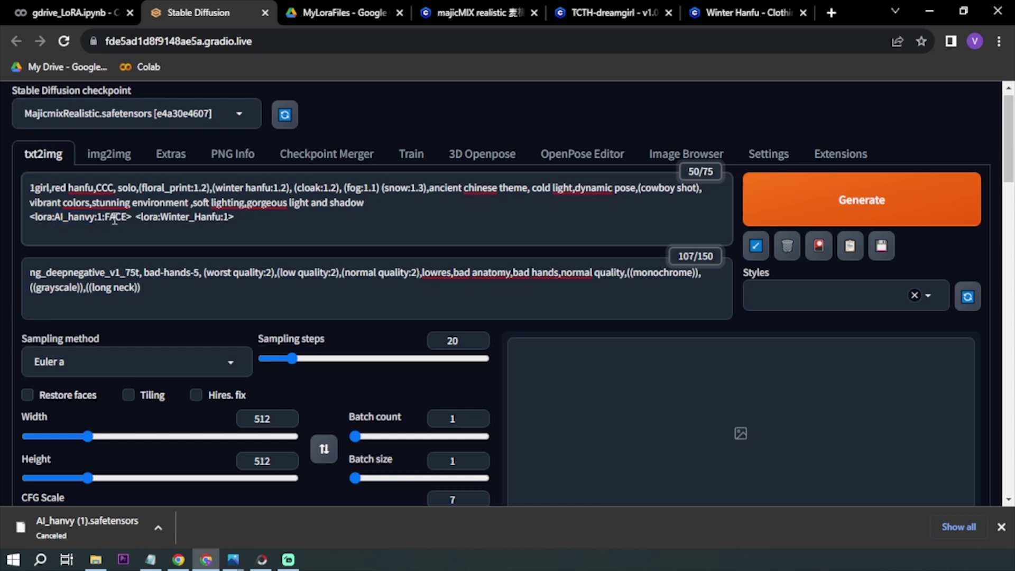
pyautogui.moveTo(115, 218); pyautogui.dragTo(74, 218)
pyautogui.click(74, 218)
pyautogui.press('Left')
pyautogui.press('Left')
pyautogui.press('Left')
pyautogui.press('Left')
pyautogui.press('Left')
# Complete the tag as <lora:AI_hanvy:1:FACE>, then use DPM++ 2M Karras with 35 steps
pyautogui.write(':')
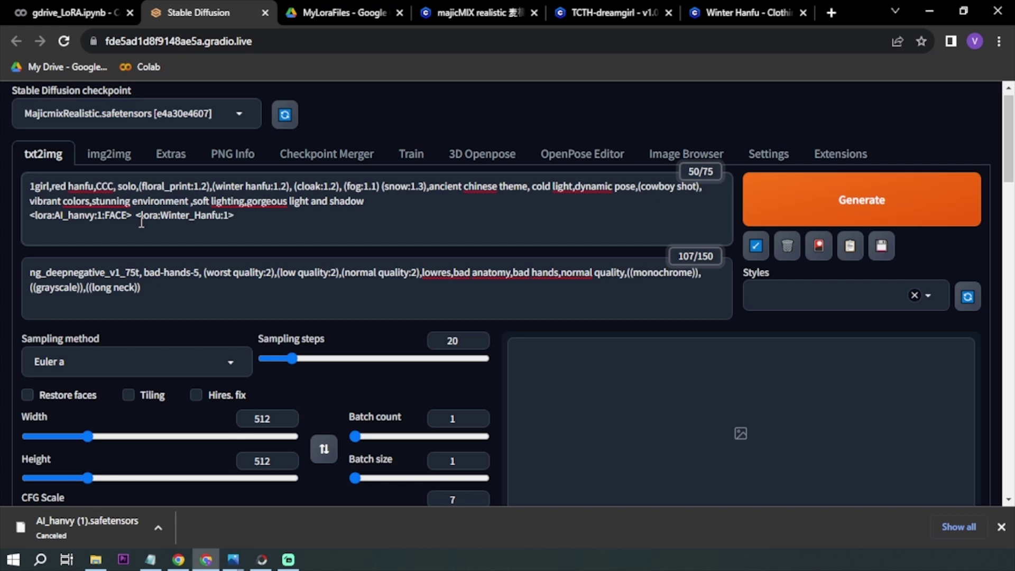
pyautogui.scroll(-6, 141, 222)
pyautogui.scroll(3, 141, 222)
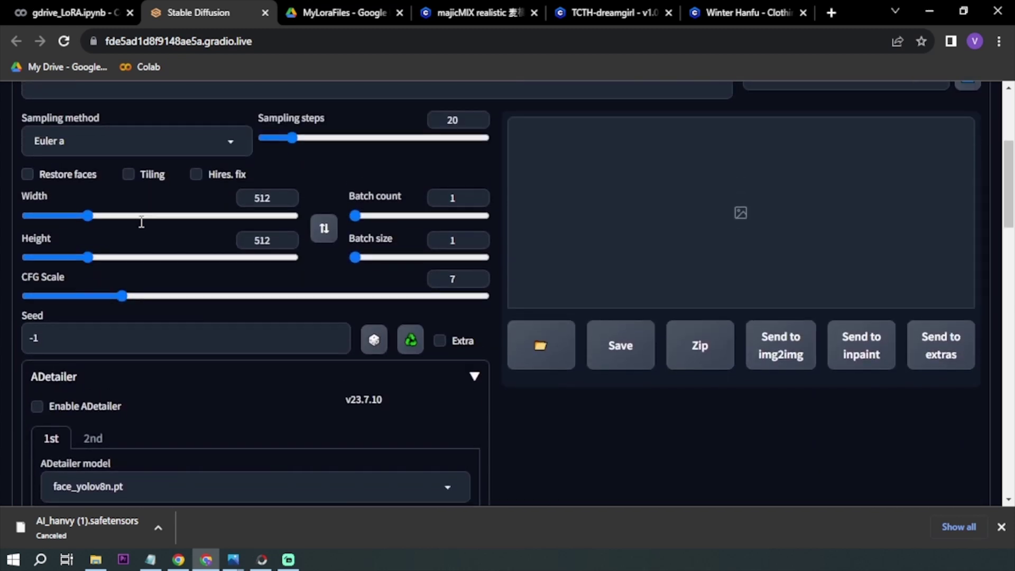
pyautogui.click(221, 185)
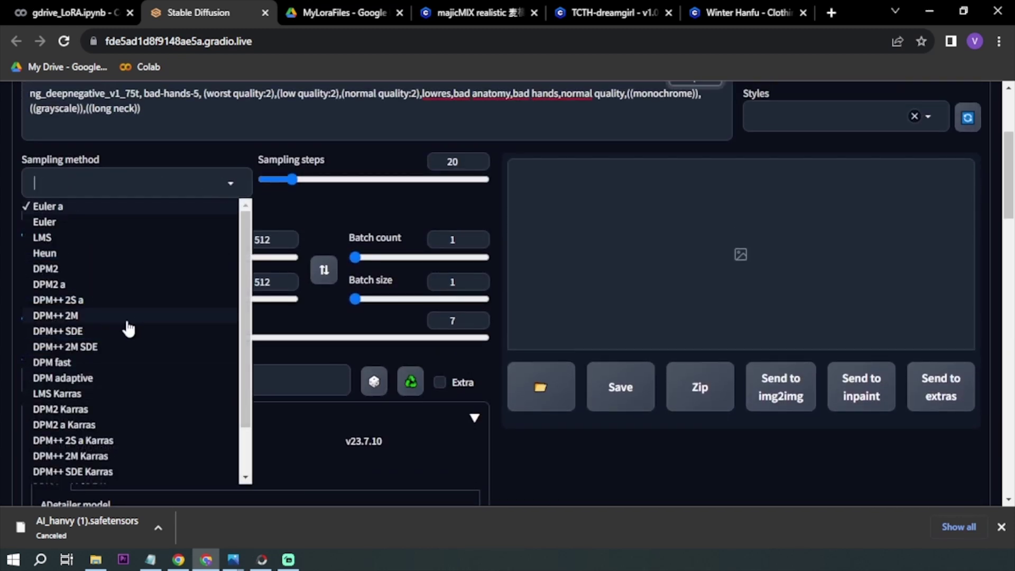
pyautogui.scroll(-2, 124, 328)
pyautogui.click(70, 398)
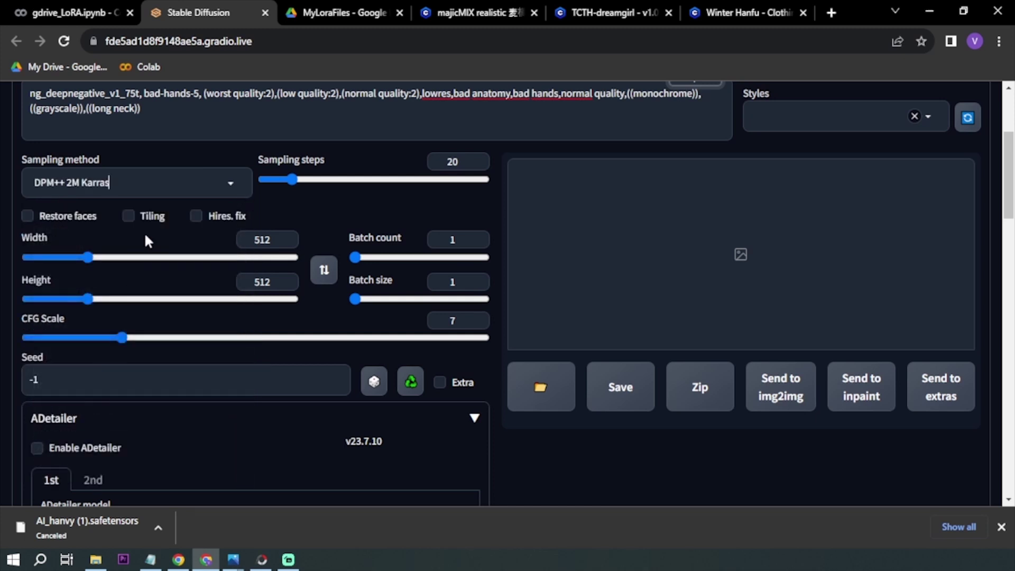
pyautogui.doubleClick(464, 160)
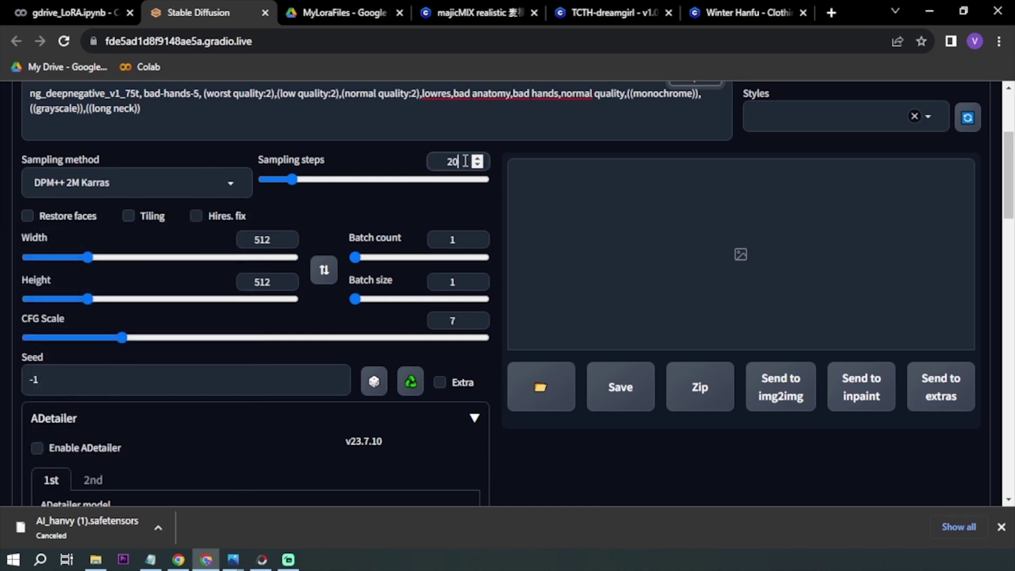
pyautogui.write('35')
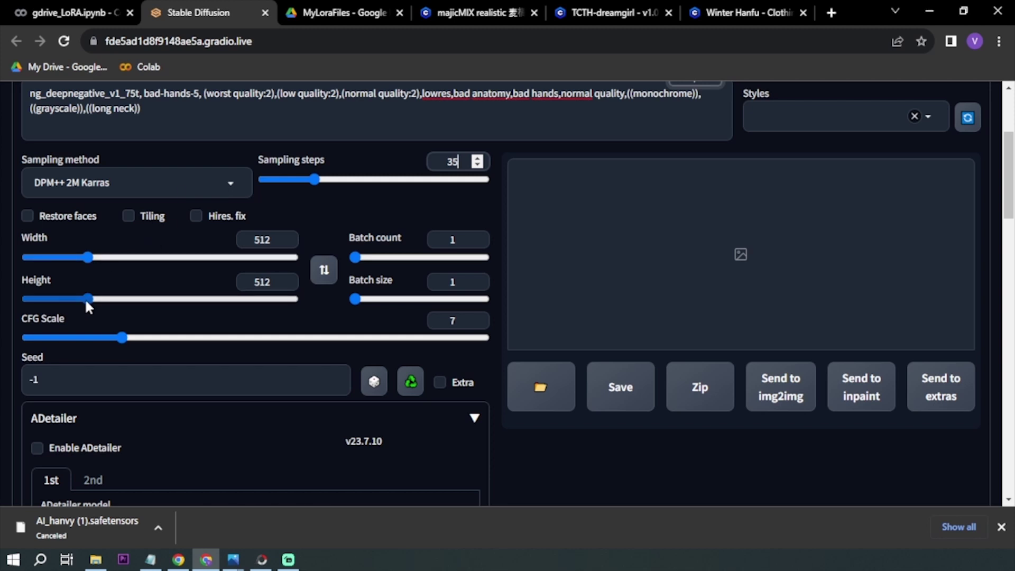
# Set height to 768, batch count to 6 and CFG scale to 20
pyautogui.moveTo(87, 298); pyautogui.dragTo(121, 300)
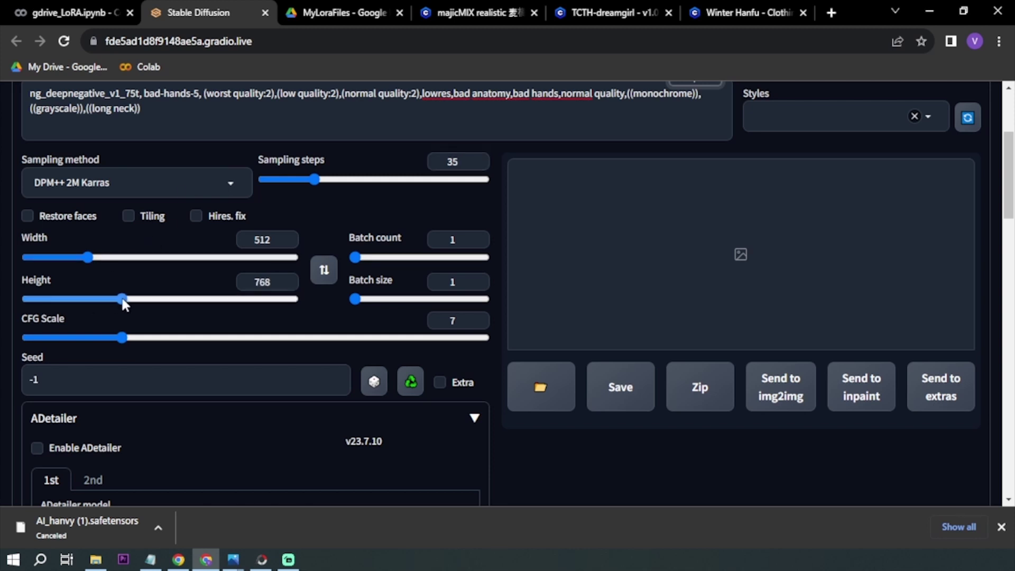
pyautogui.doubleClick(460, 239)
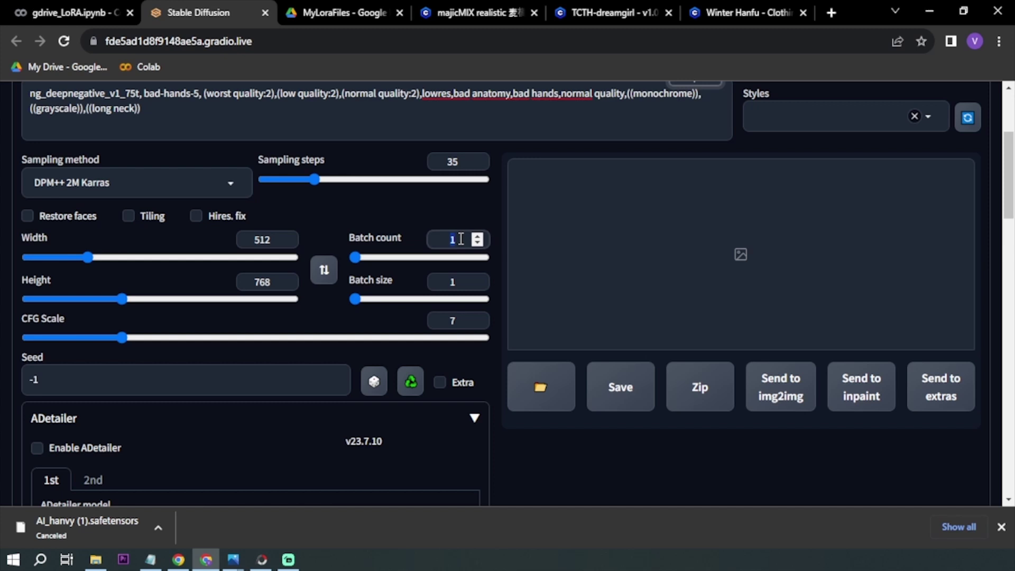
pyautogui.write('5')
pyautogui.press('BackSpace')
pyautogui.write('6')
pyautogui.scroll(-1, 159, 328)
pyautogui.moveTo(126, 316); pyautogui.dragTo(327, 315)
pyautogui.scroll(-2, 328, 317)
# Enable ADetailer and enter 'smile' as its face prompt
pyautogui.scroll(-1, 12, 333)
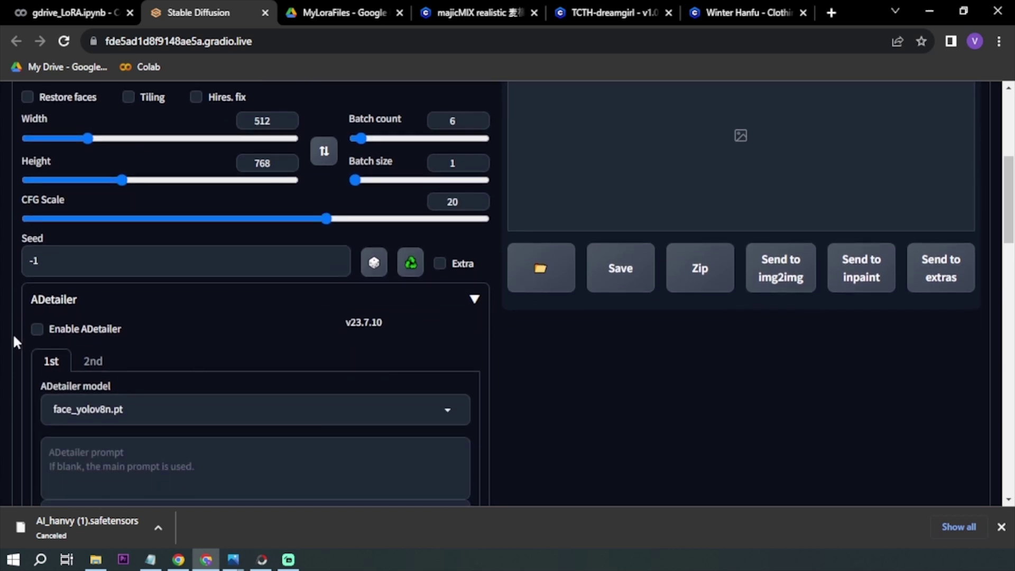
pyautogui.click(74, 293)
pyautogui.scroll(-2, 79, 295)
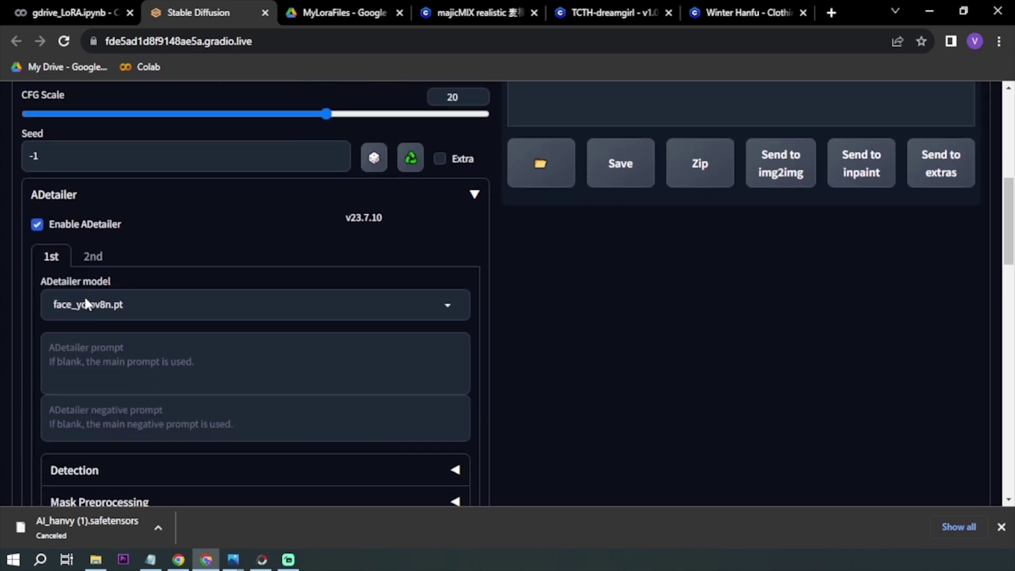
pyautogui.click(162, 365)
pyautogui.write('smile')
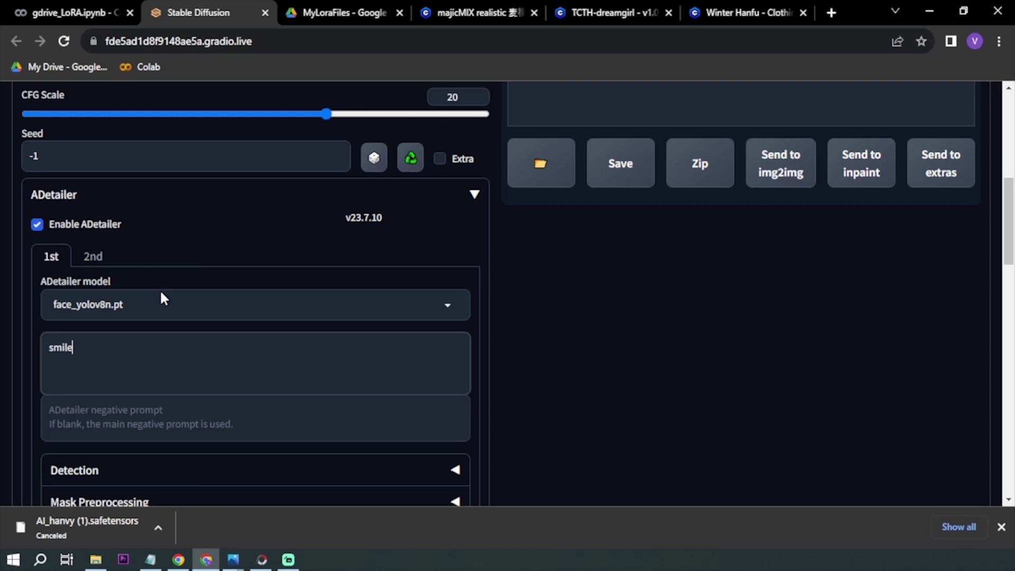
pyautogui.scroll(-2, 160, 293)
pyautogui.hotkey('ctrl', 'a')
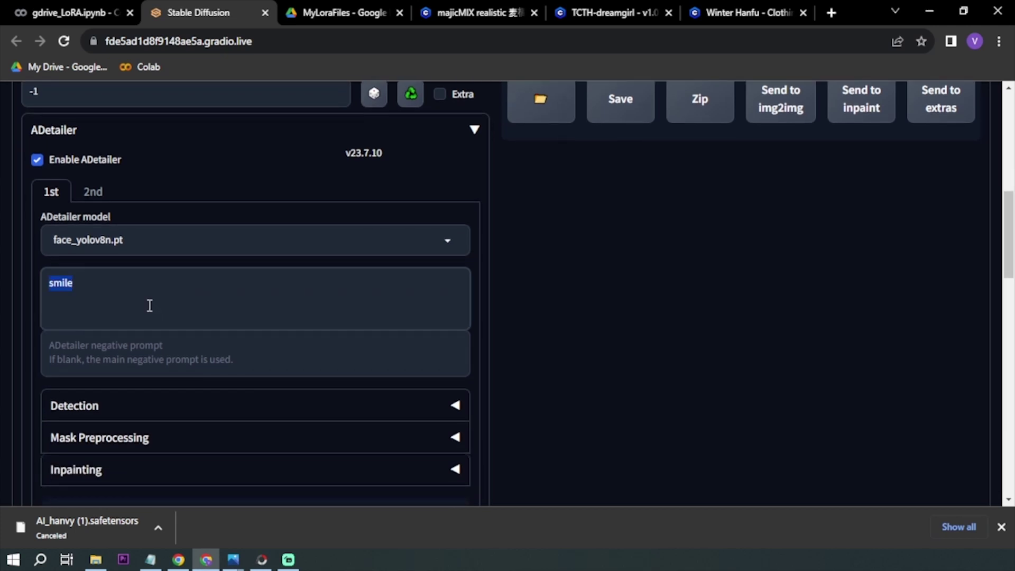
# Scroll down to the ControlNet Unit 0 image upload area
pyautogui.scroll(1, 150, 303)
pyautogui.scroll(-4, 175, 173)
pyautogui.scroll(1, 175, 169)
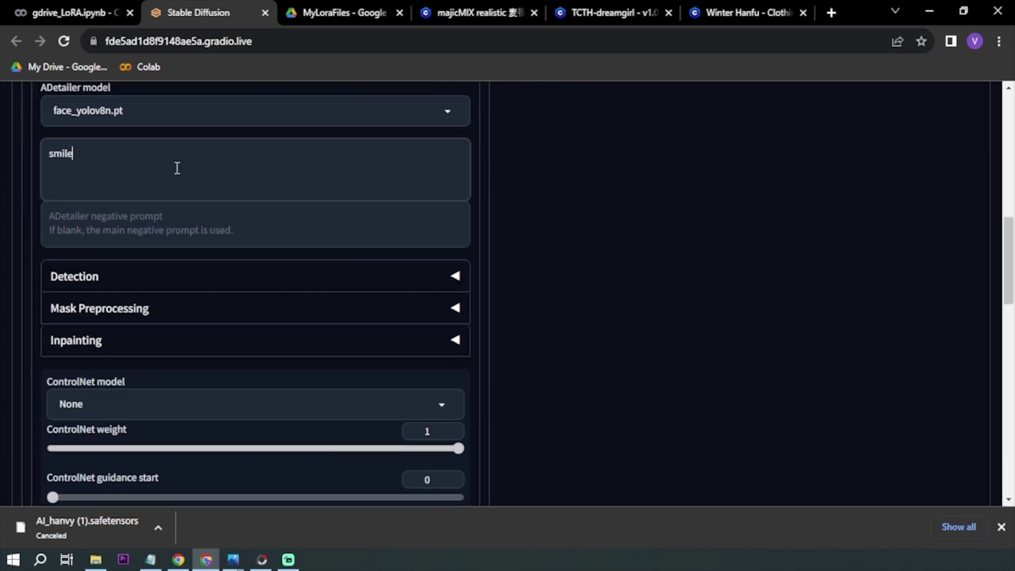
pyautogui.scroll(1, 150, 234)
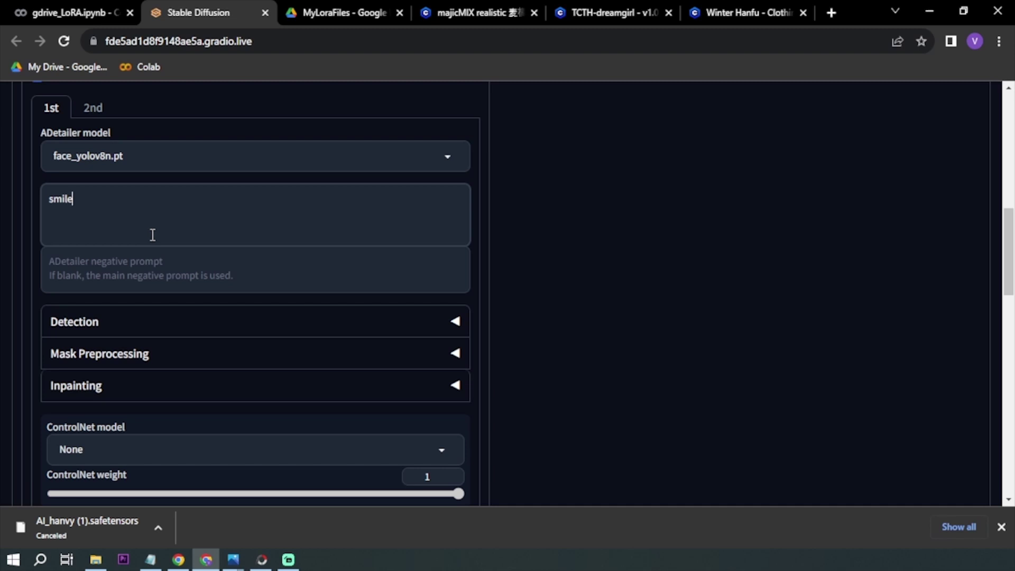
pyautogui.scroll(-7, 226, 236)
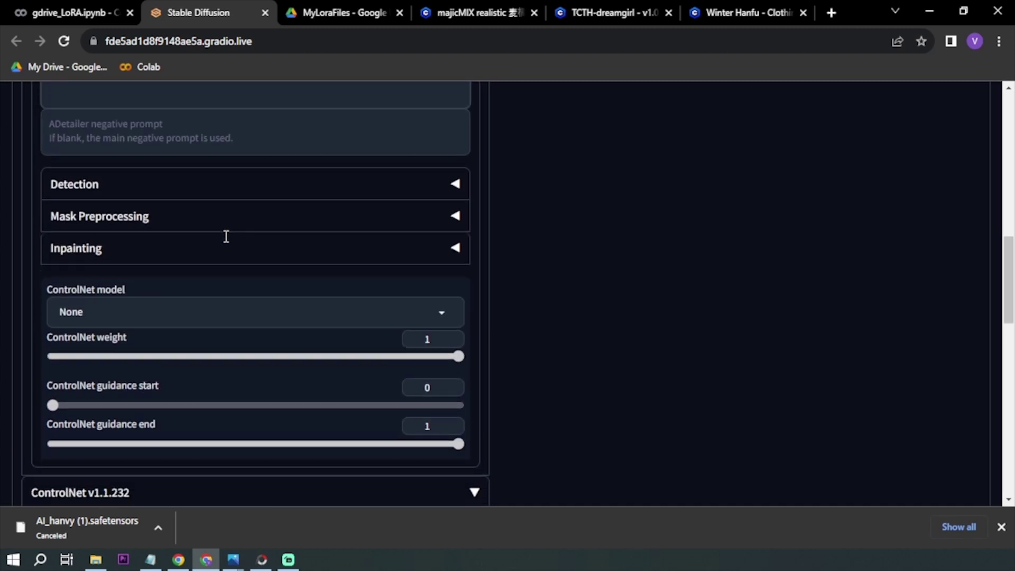
pyautogui.scroll(-1, 141, 285)
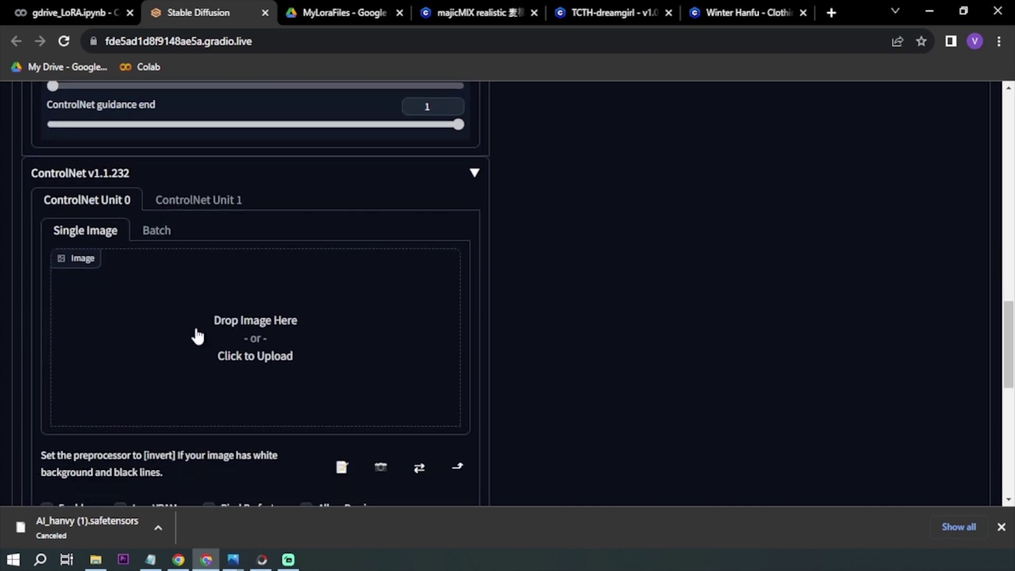
pyautogui.scroll(-2, 165, 287)
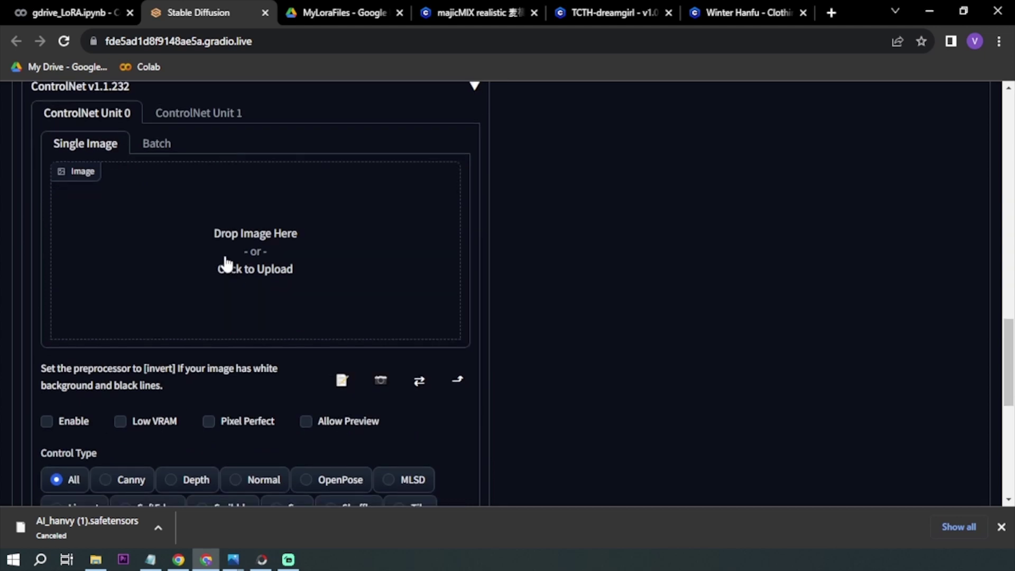
# Upload the reference photo of the girl as the ControlNet Unit 0 control image
pyautogui.click(252, 258)
pyautogui.scroll(-2, 174, 190)
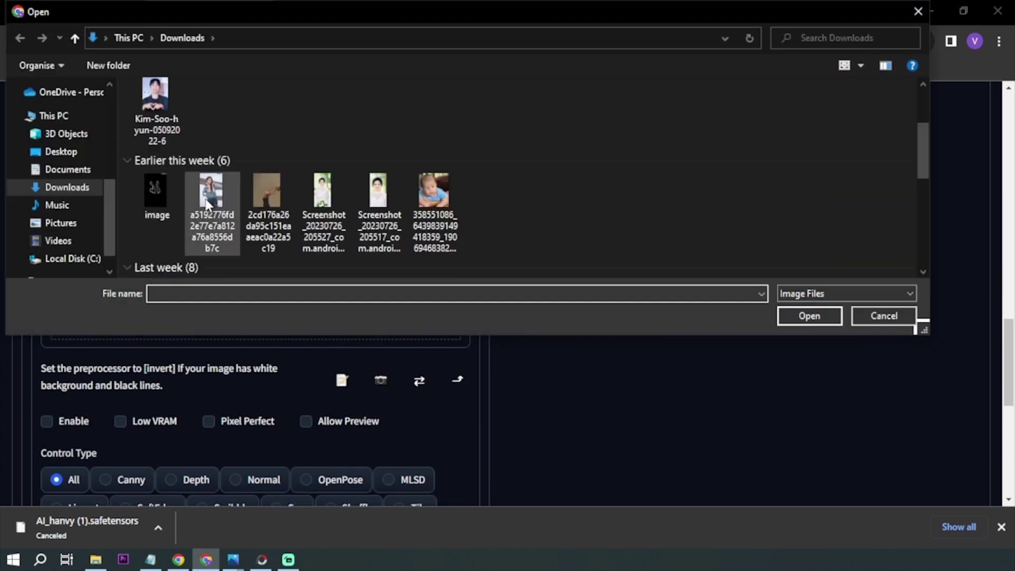
pyautogui.doubleClick(211, 196)
pyautogui.hotkey('alt', 'Tab')
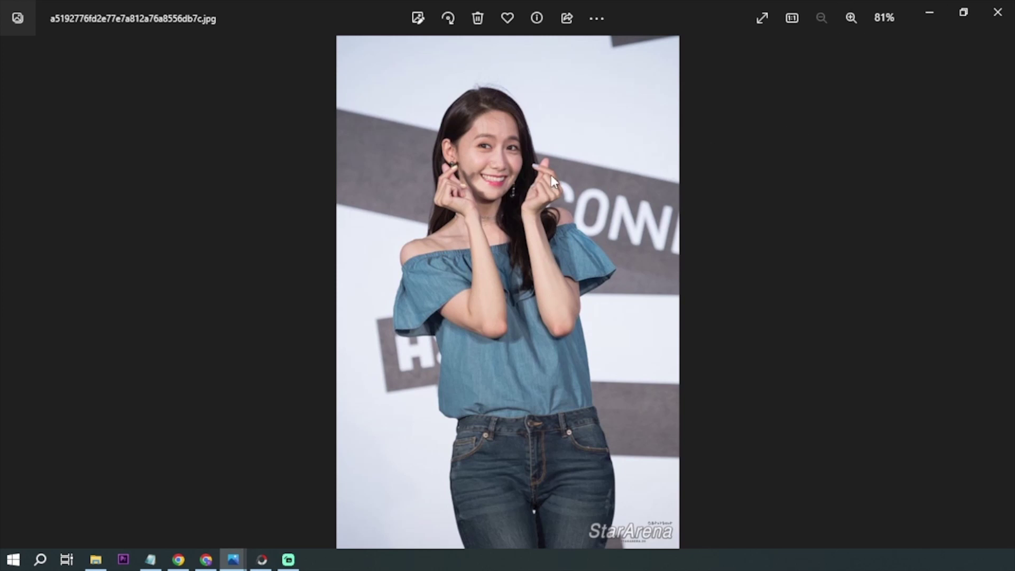
pyautogui.click(926, 14)
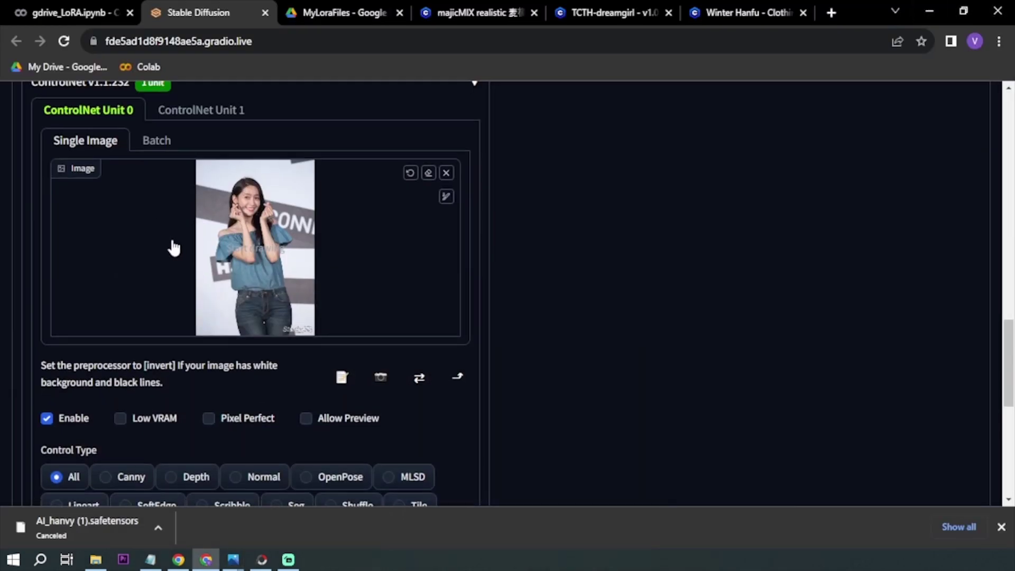
# Set Unit 0's control type to OpenPose with the openpose_hand preprocessor
pyautogui.scroll(-2, 173, 247)
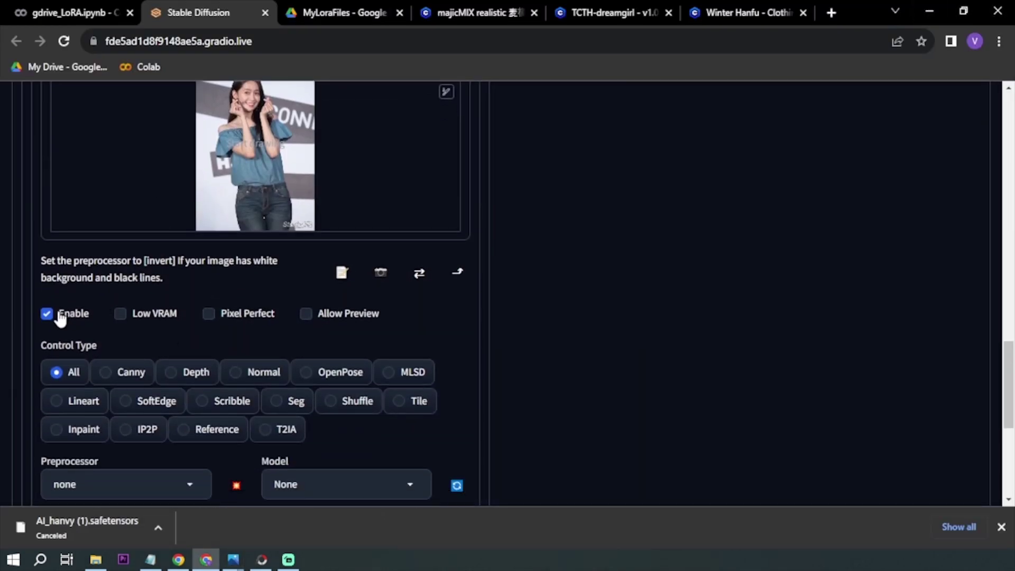
pyautogui.click(310, 371)
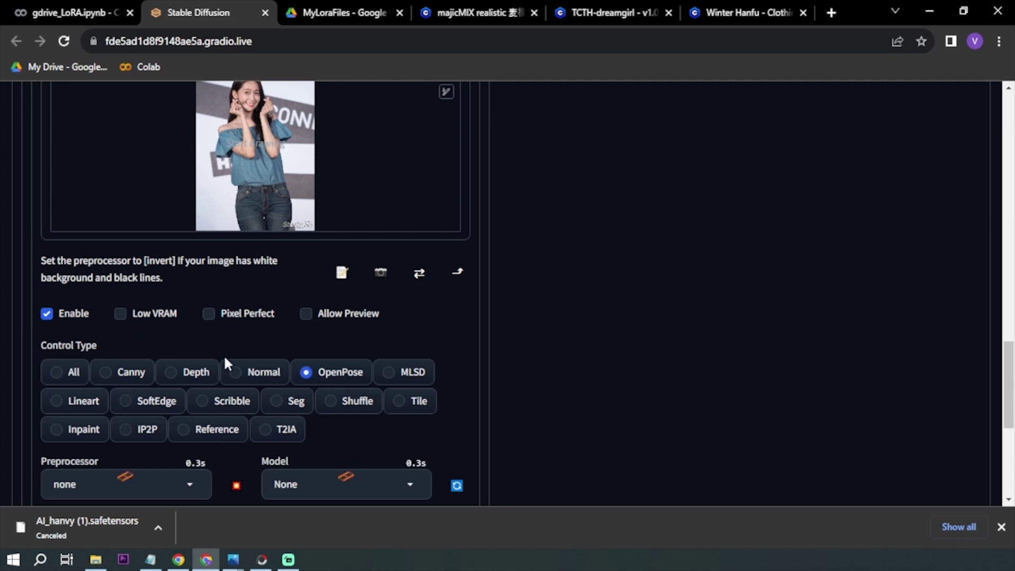
pyautogui.scroll(-1, 226, 364)
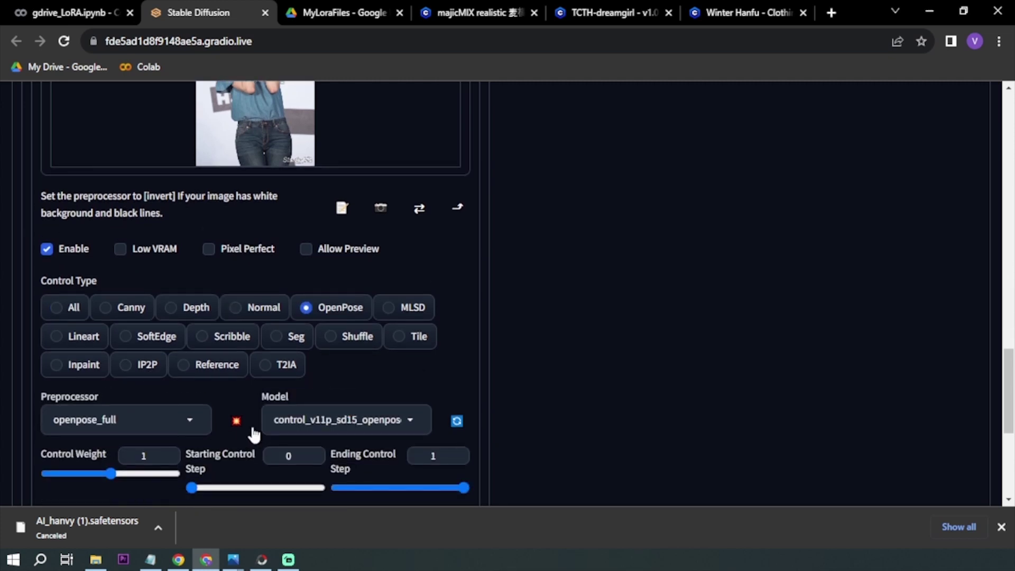
pyautogui.click(190, 421)
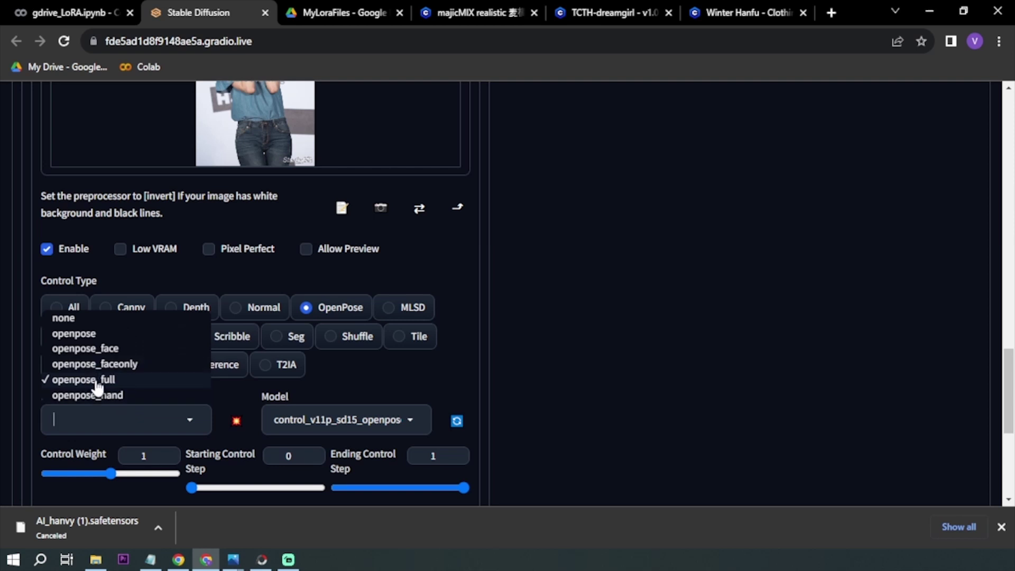
pyautogui.click(114, 395)
pyautogui.scroll(2, 202, 369)
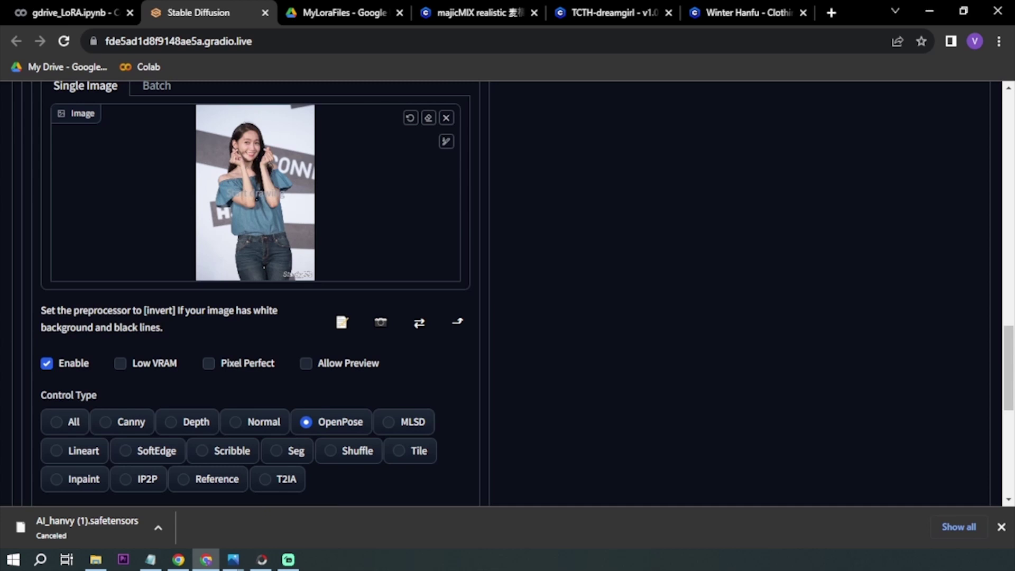
pyautogui.scroll(-4, 264, 299)
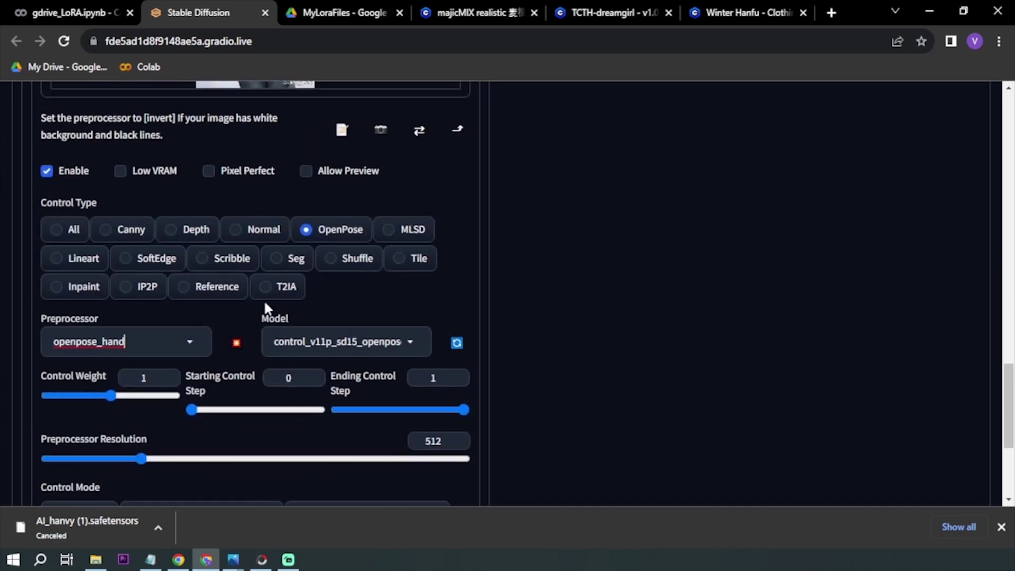
pyautogui.doubleClick(114, 339)
pyautogui.click(92, 335)
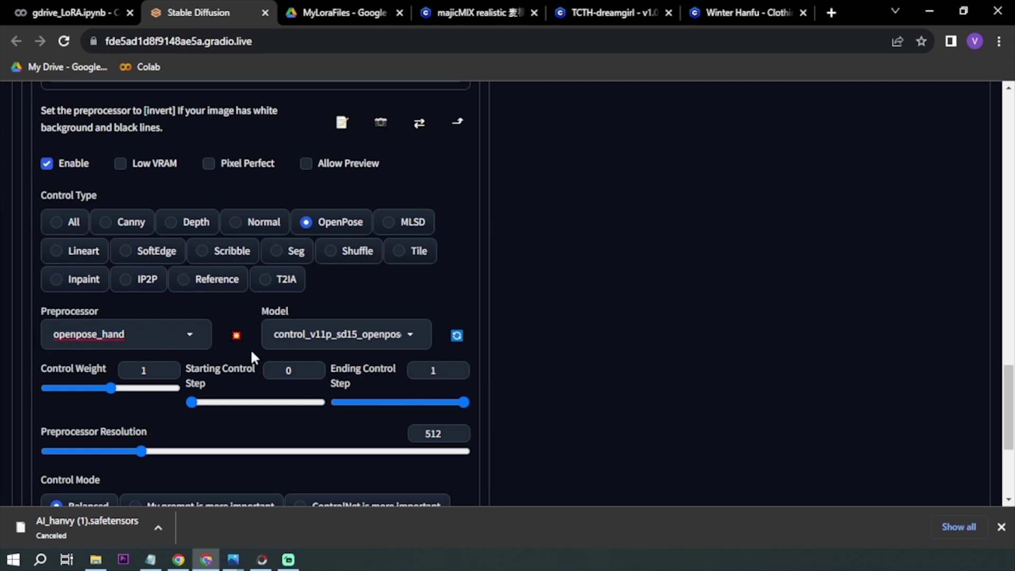
# Set Unit 0's control mode to 'ControlNet is more important' and check the pose preview
pyautogui.scroll(-2, 251, 353)
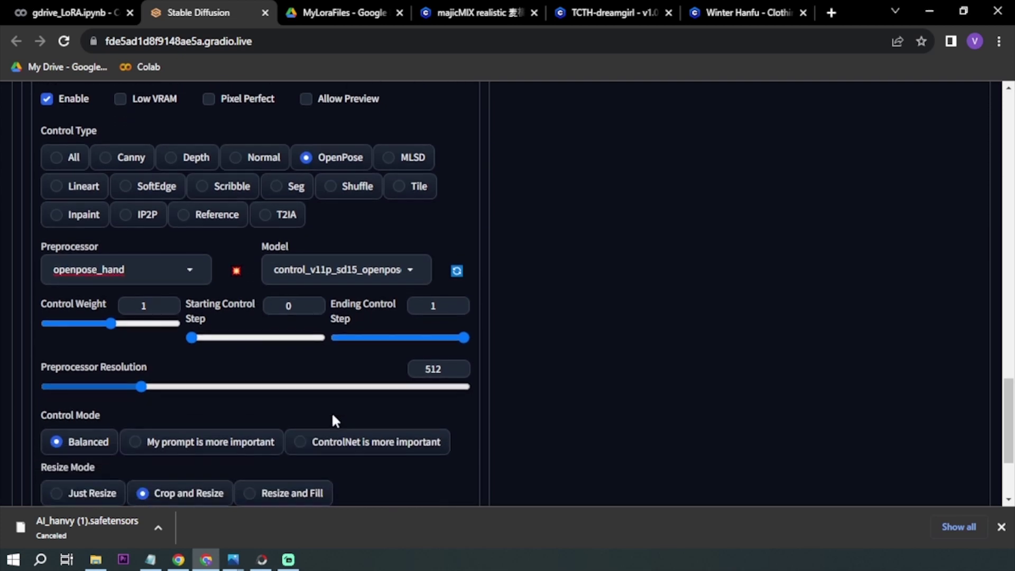
pyautogui.click(310, 433)
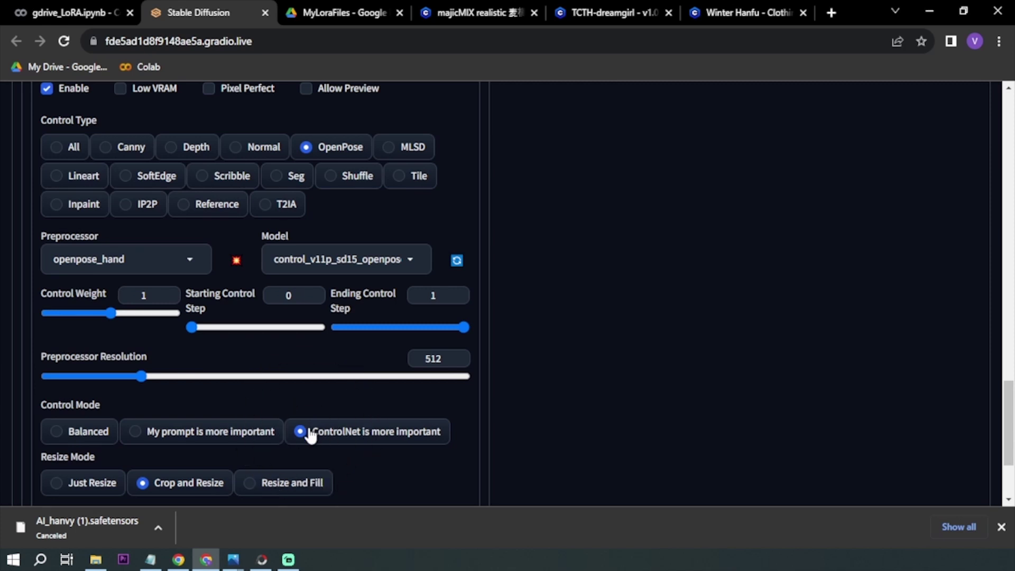
pyautogui.scroll(-2, 309, 431)
pyautogui.scroll(2, 309, 435)
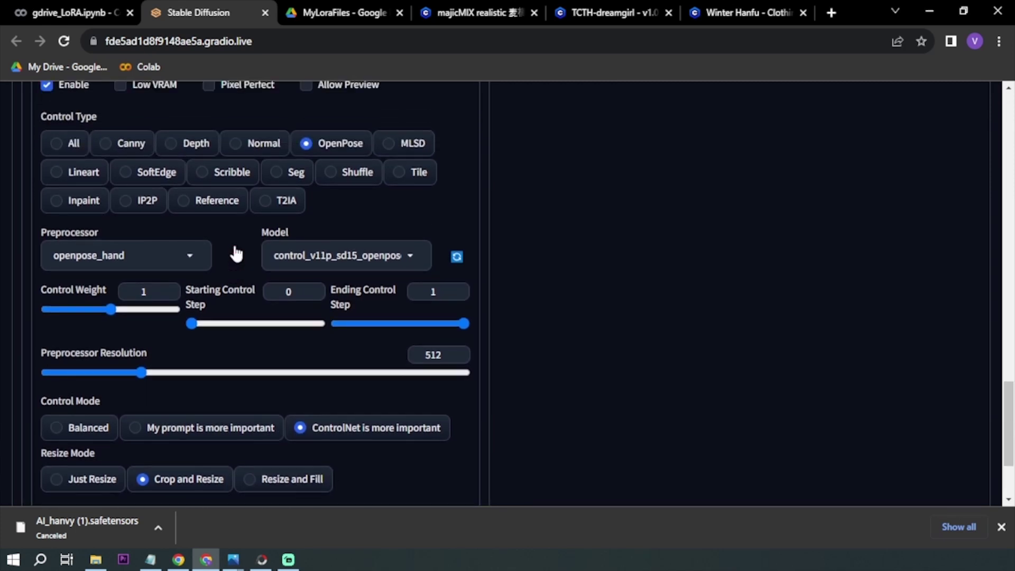
pyautogui.scroll(5, 236, 254)
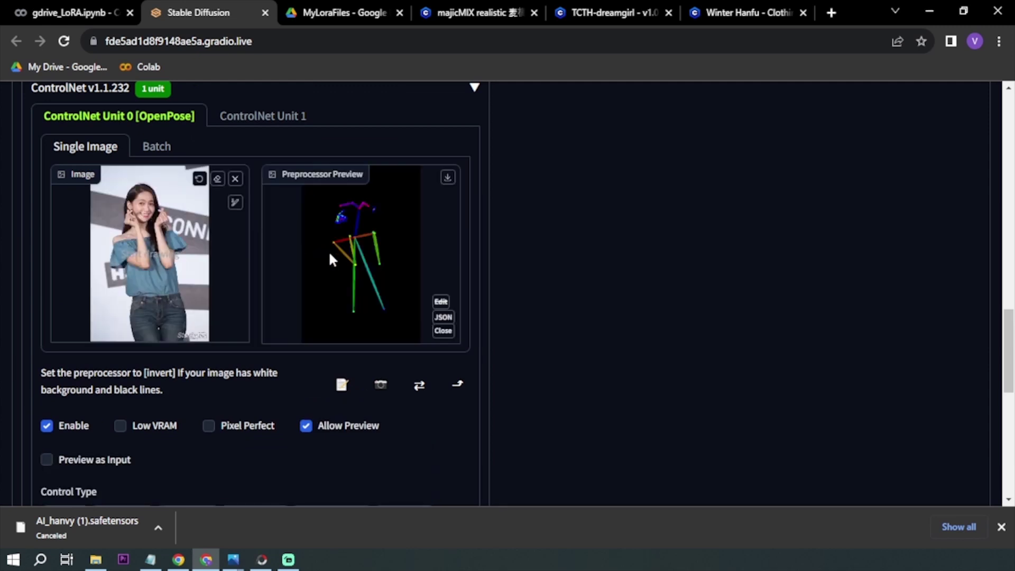
# Load the same reference photo into ControlNet Unit 1
pyautogui.click(257, 119)
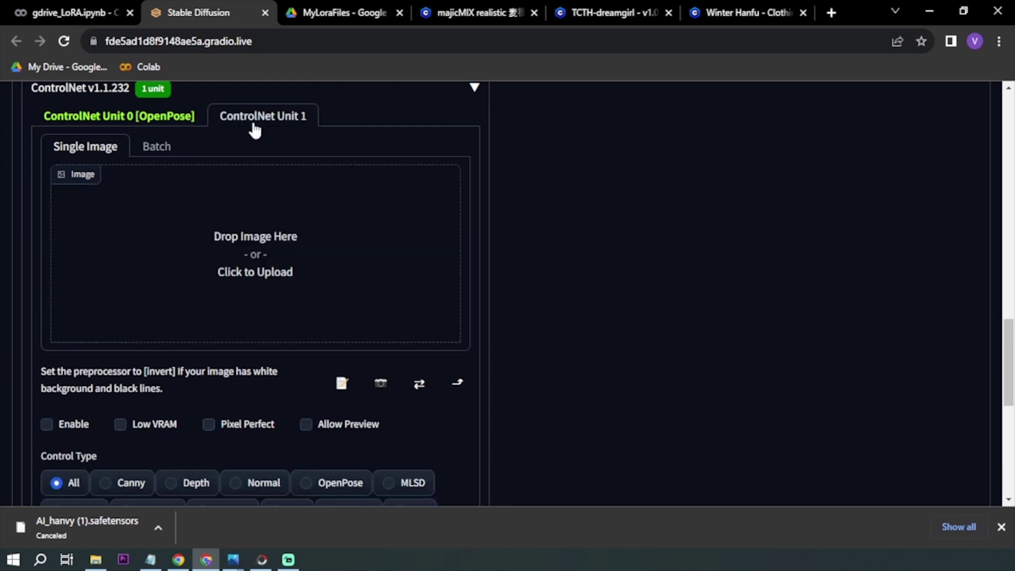
pyautogui.click(250, 235)
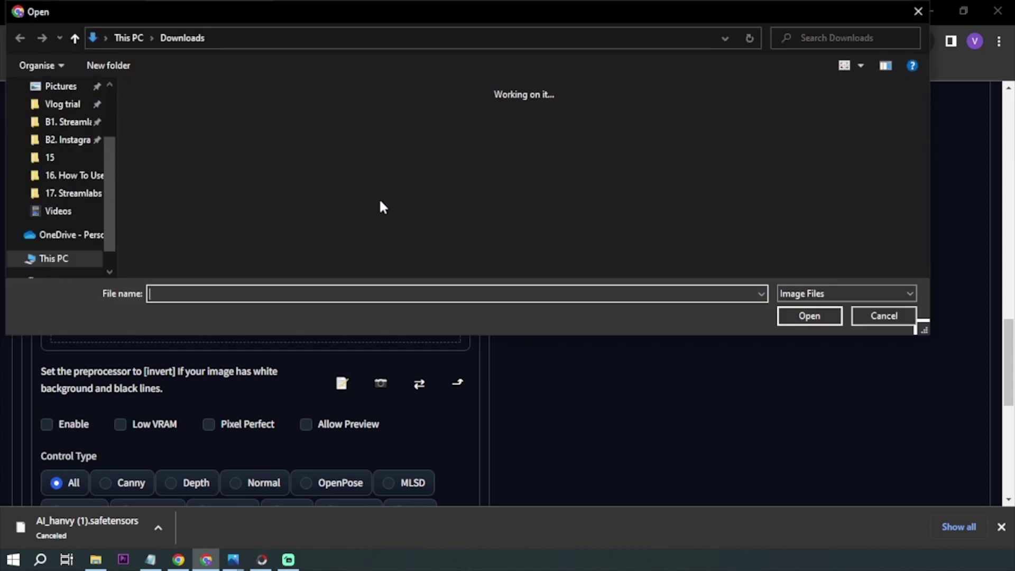
pyautogui.scroll(-4, 174, 182)
pyautogui.doubleClick(211, 132)
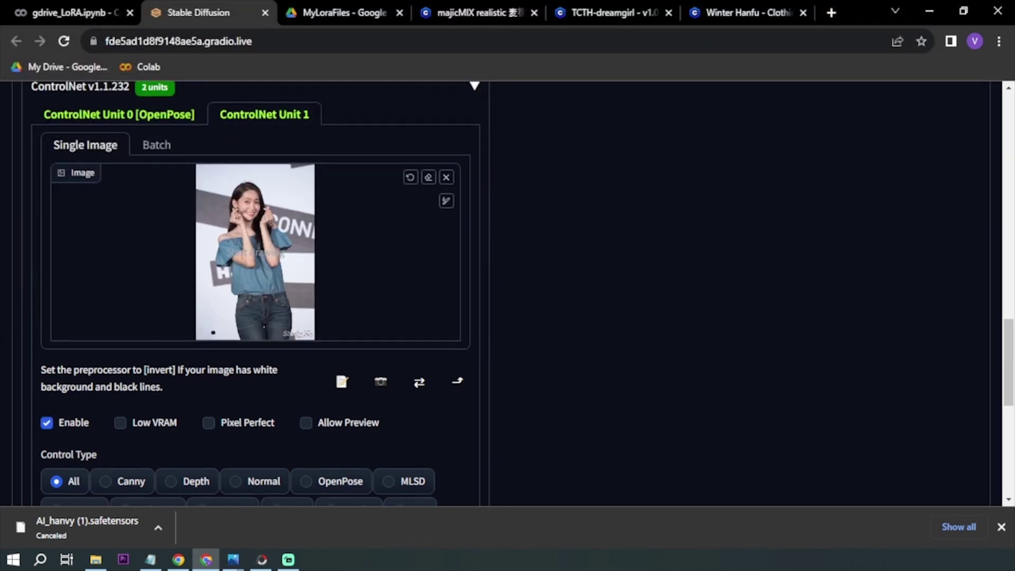
# Set Unit 1's control type to SoftEdge with the softedge_hed preprocessor
pyautogui.scroll(-3, 242, 258)
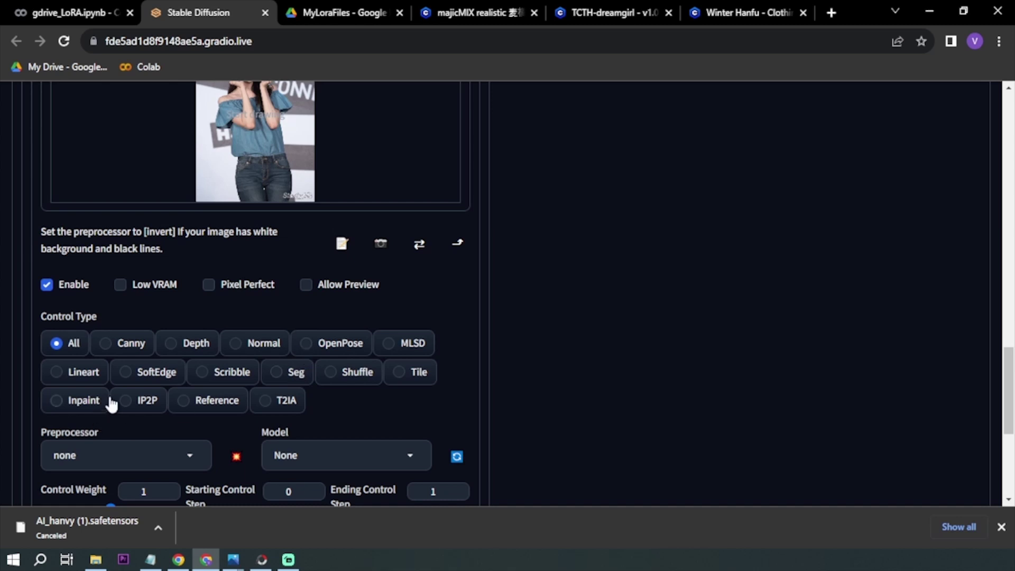
pyautogui.click(129, 374)
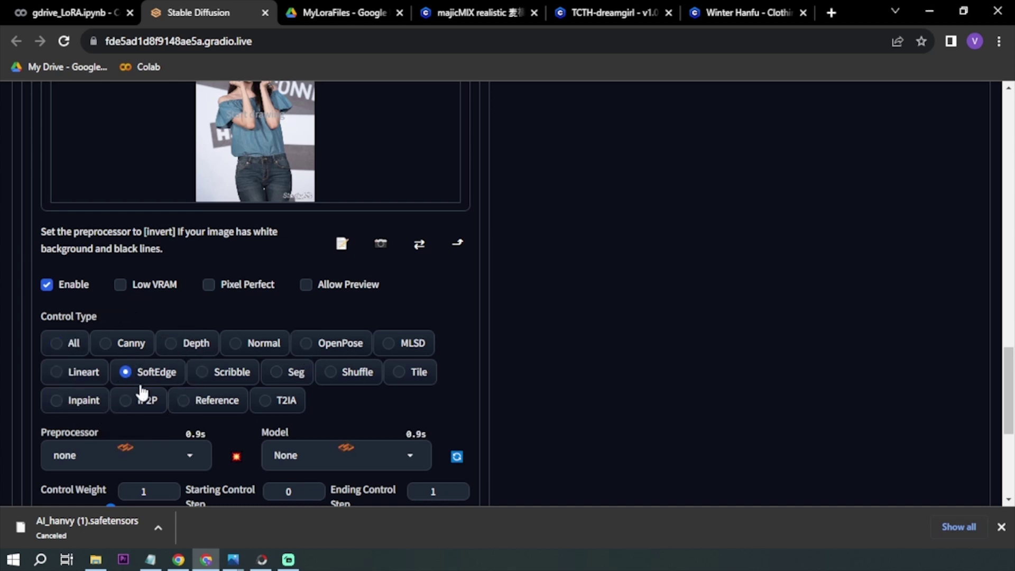
pyautogui.scroll(-2, 186, 400)
pyautogui.click(191, 357)
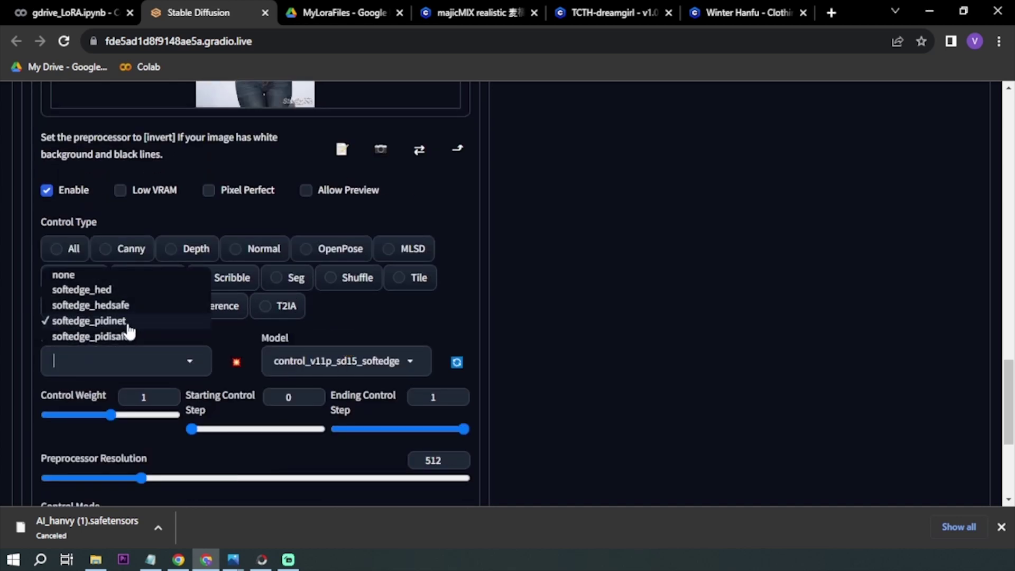
pyautogui.click(104, 290)
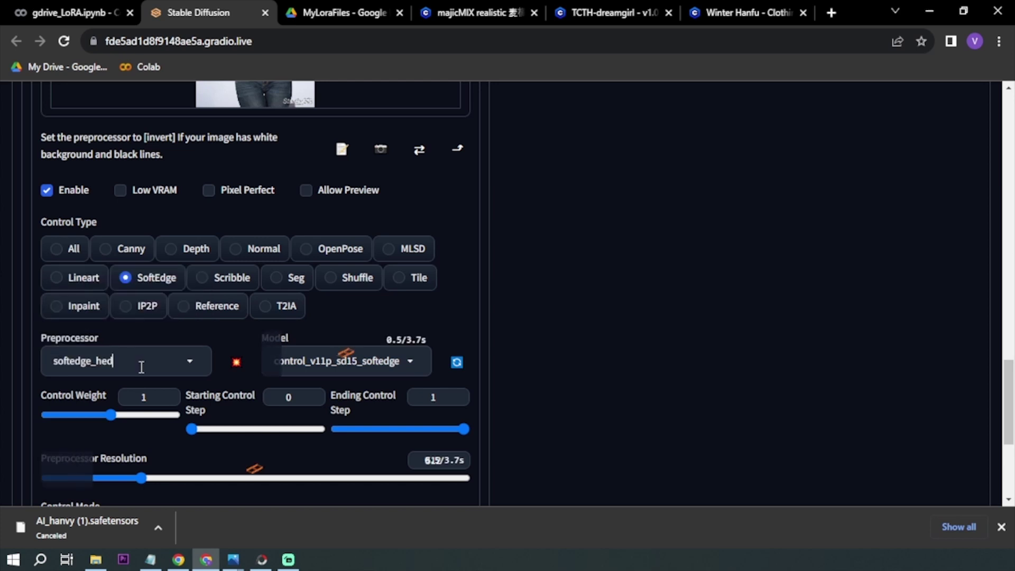
pyautogui.scroll(-1, 246, 356)
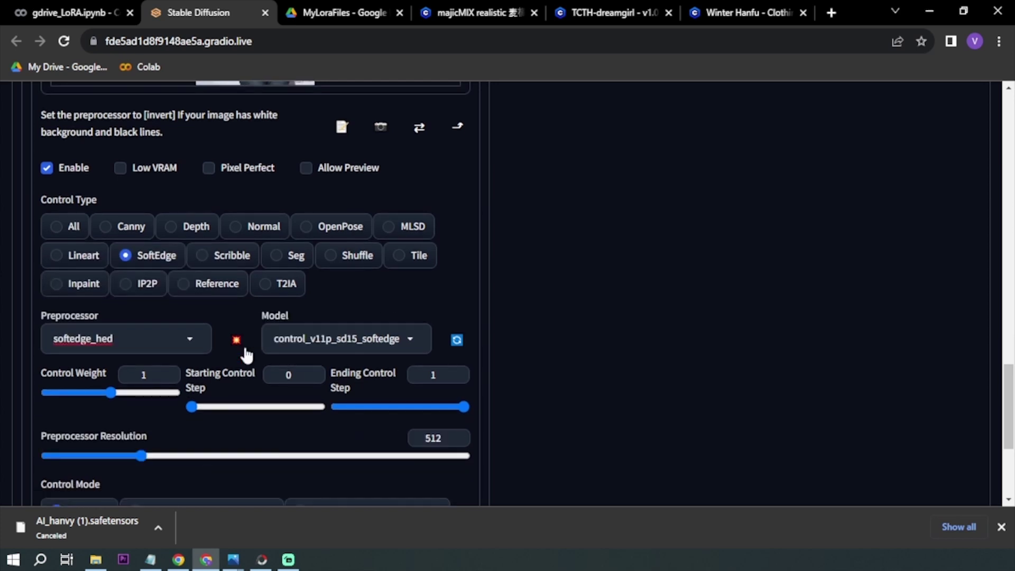
pyautogui.scroll(-1, 232, 349)
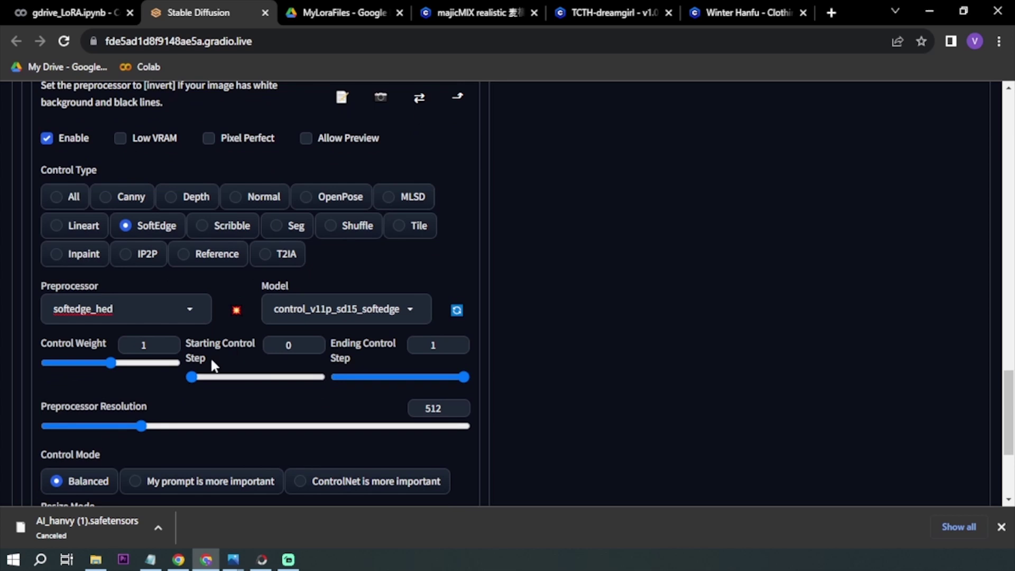
pyautogui.scroll(-1, 144, 435)
# Make ControlNet more important in Unit 1 and save the edge preview as image (3).png
pyautogui.click(310, 449)
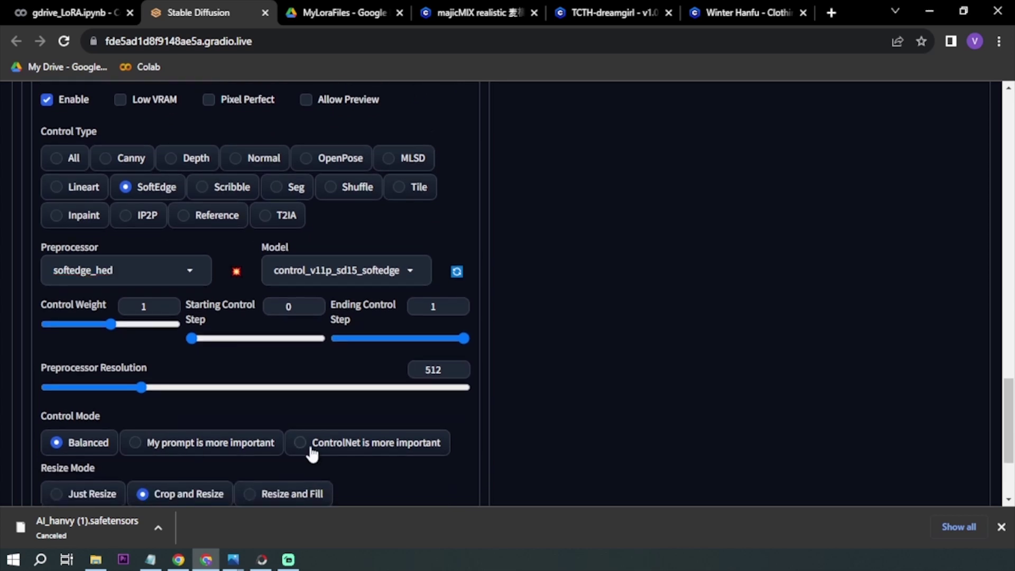
pyautogui.scroll(-2, 284, 415)
pyautogui.scroll(7, 283, 415)
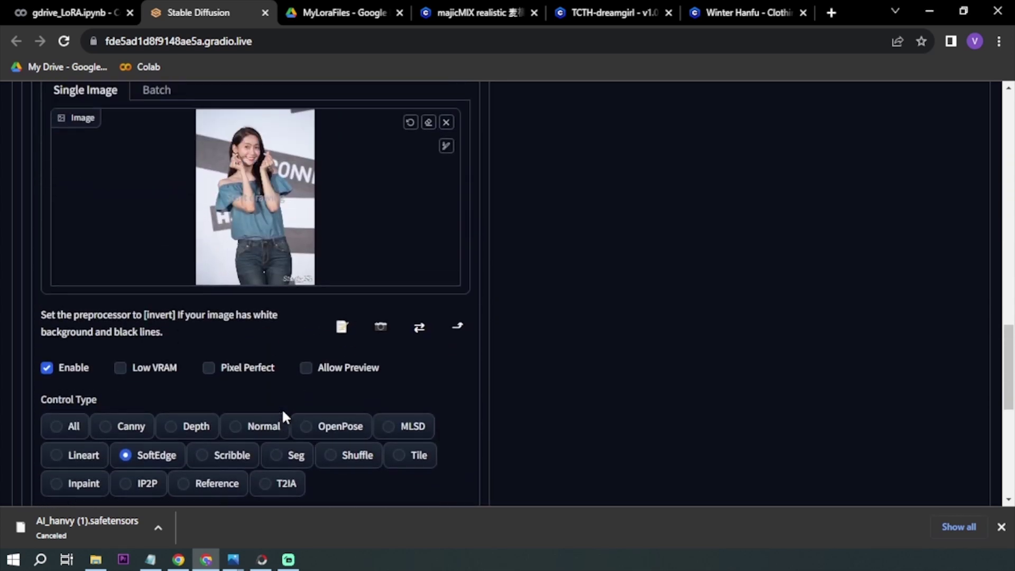
pyautogui.scroll(-7, 283, 415)
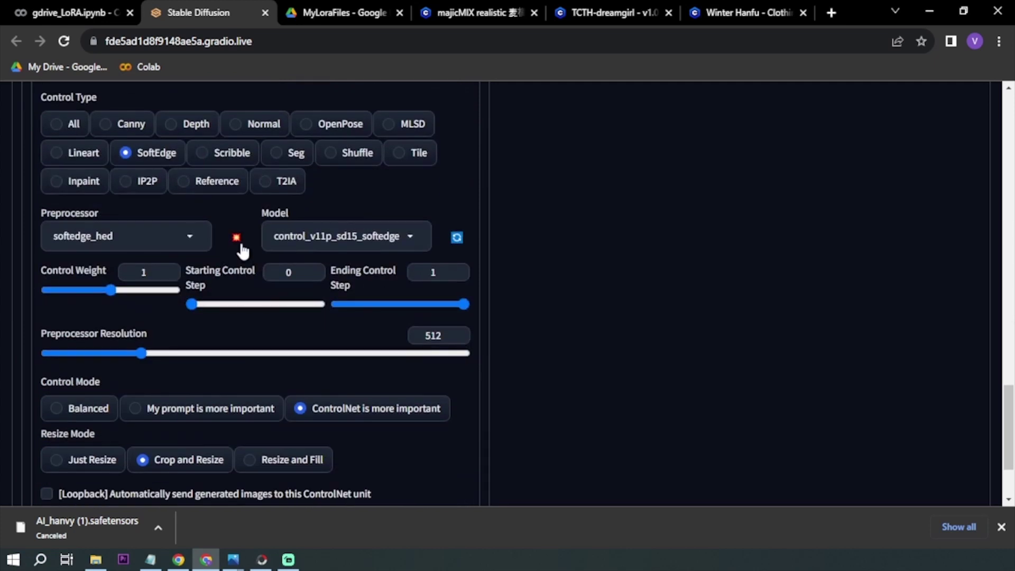
pyautogui.scroll(7, 242, 251)
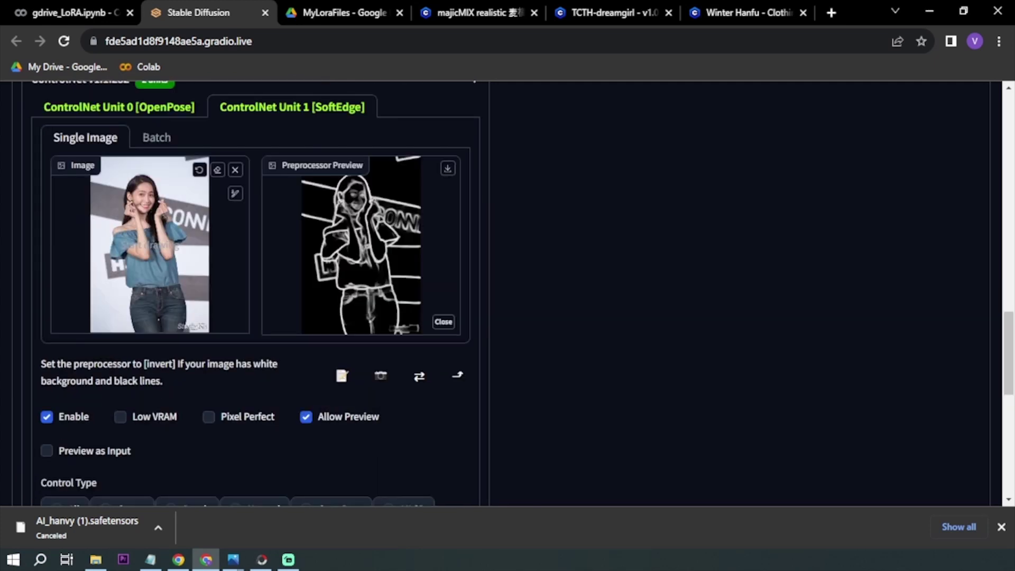
pyautogui.click(448, 168)
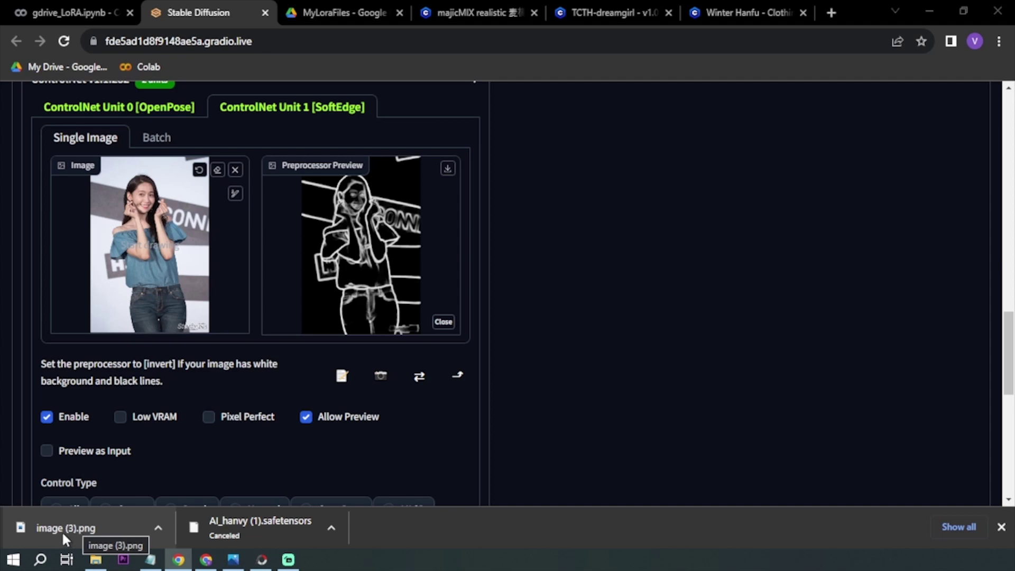
# Open image (3).png in PhotoScape X and set up a black Paint brush at size 30
pyautogui.moveTo(62, 530); pyautogui.dragTo(641, 199)
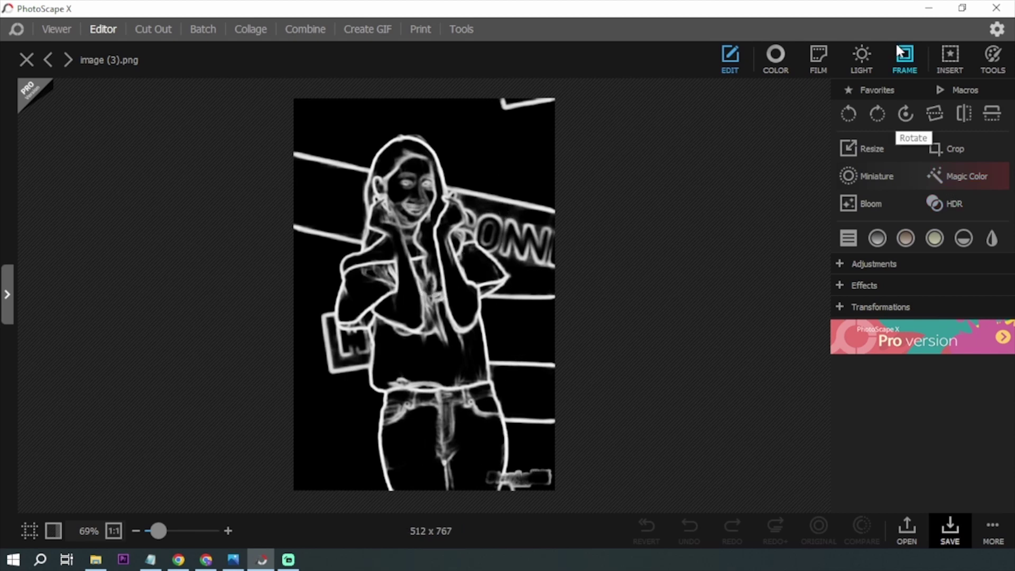
pyautogui.click(992, 60)
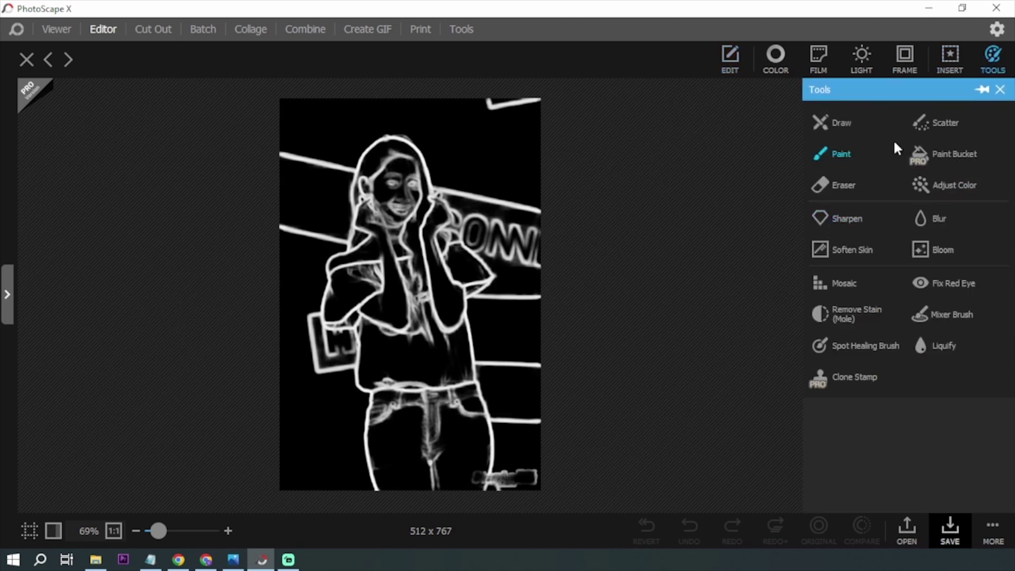
pyautogui.click(848, 152)
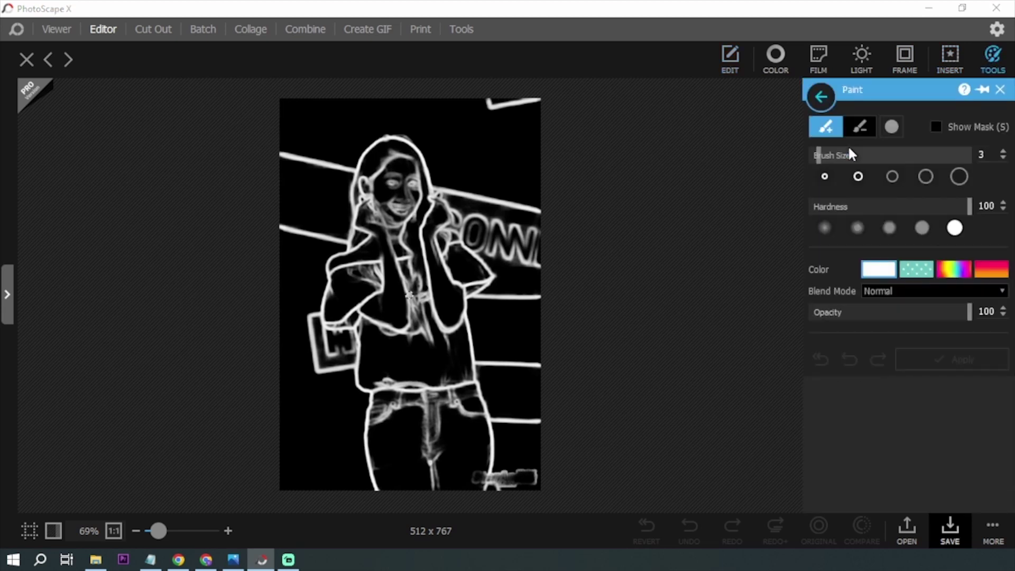
pyautogui.click(958, 176)
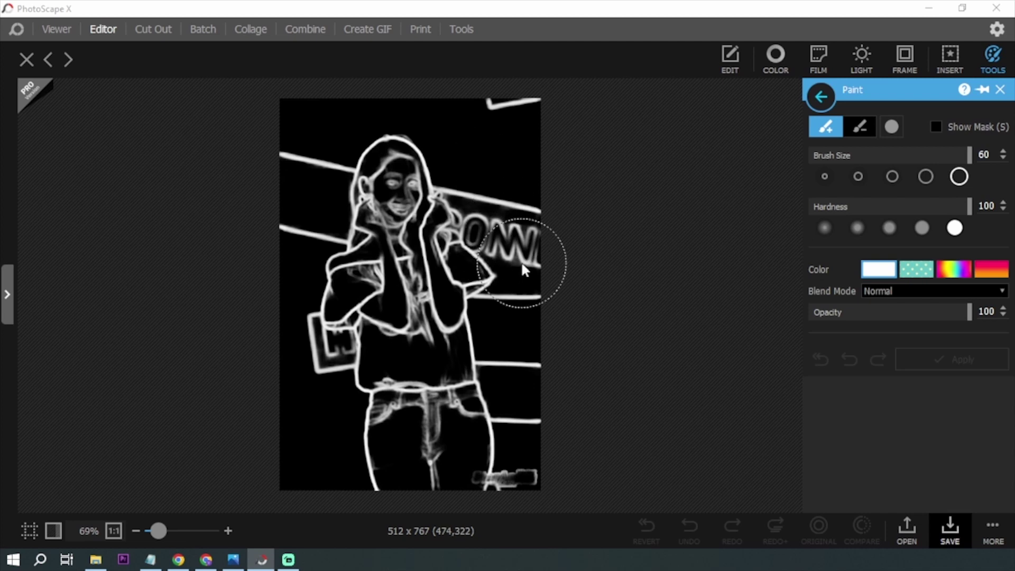
pyautogui.click(877, 269)
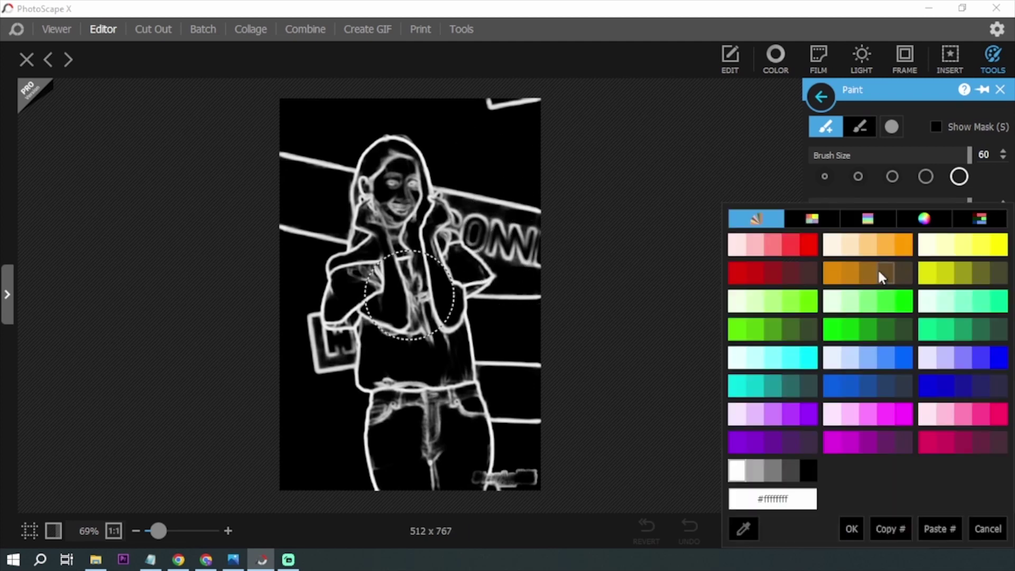
pyautogui.click(785, 279)
pyautogui.click(892, 176)
# Paint the background lines, lower body, edge marks and hair outline black
pyautogui.moveTo(515, 211)
pyautogui.mouseDown()
pyautogui.moveTo(507, 346)
pyautogui.moveTo(451, 357)
pyautogui.moveTo(392, 416)
pyautogui.moveTo(262, 206)
pyautogui.moveTo(319, 172)
pyautogui.moveTo(252, 149)
pyautogui.mouseUp()
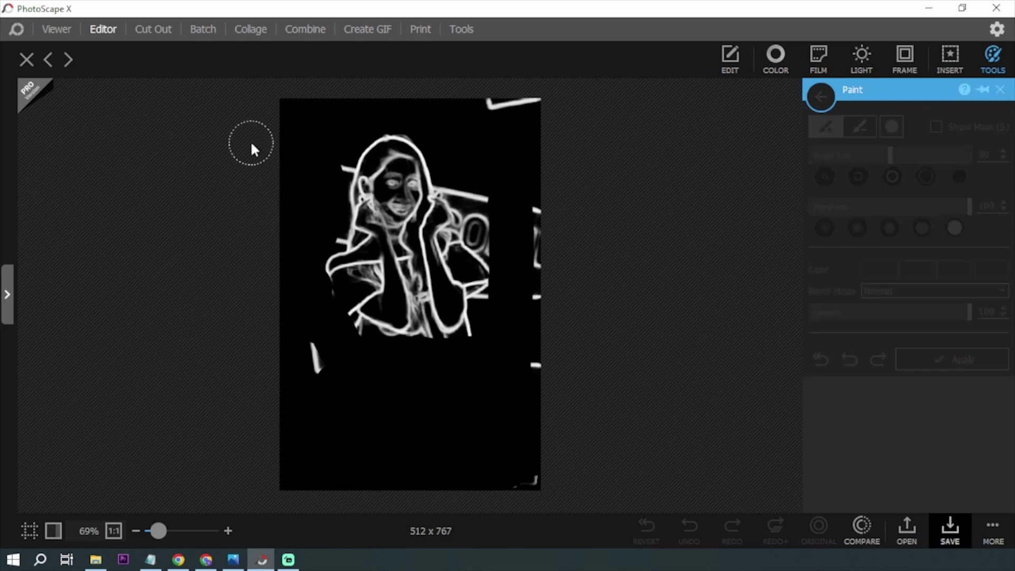
pyautogui.moveTo(467, 106); pyautogui.dragTo(526, 104)
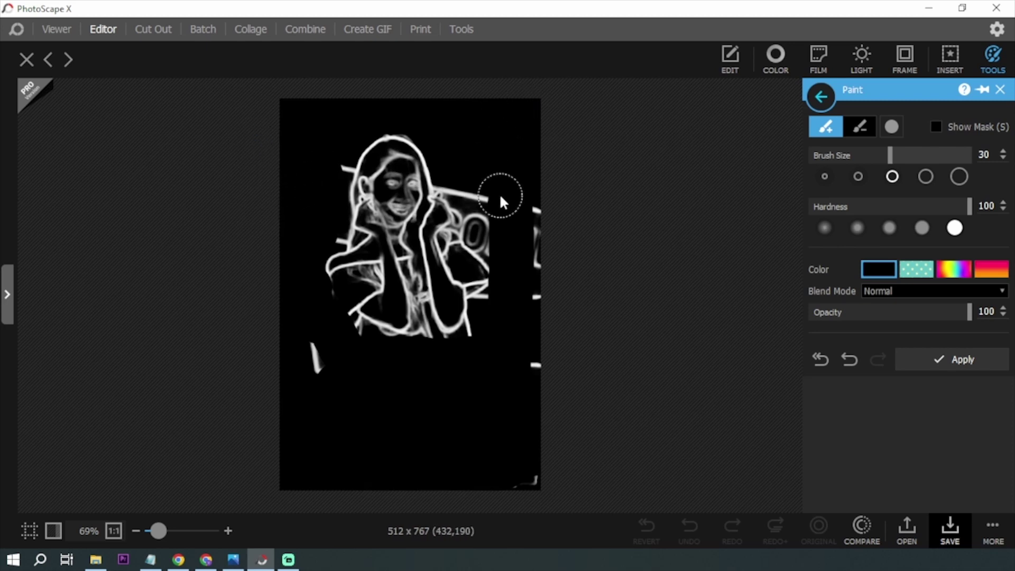
pyautogui.moveTo(519, 204); pyautogui.dragTo(535, 471)
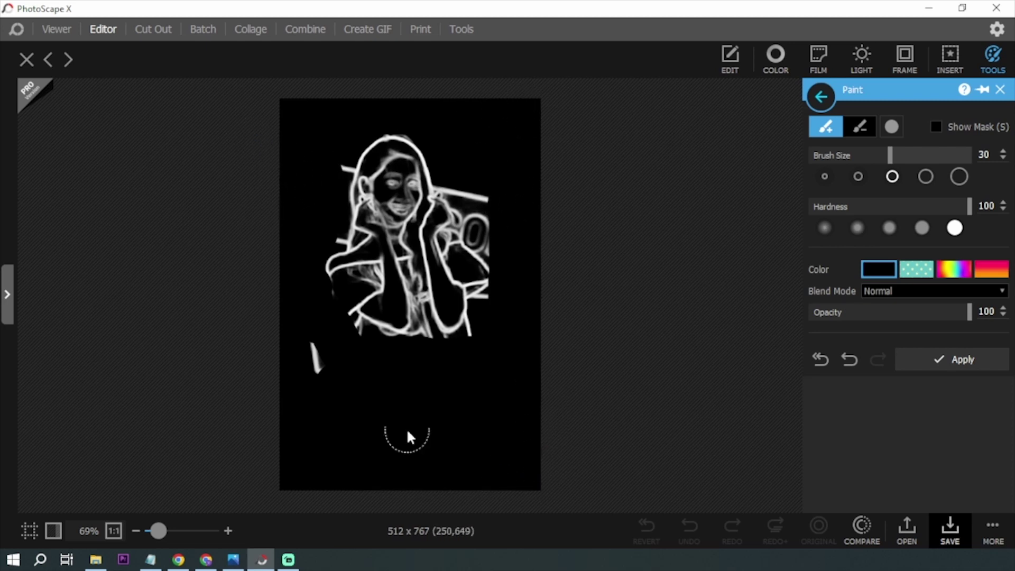
pyautogui.moveTo(308, 374); pyautogui.dragTo(315, 351)
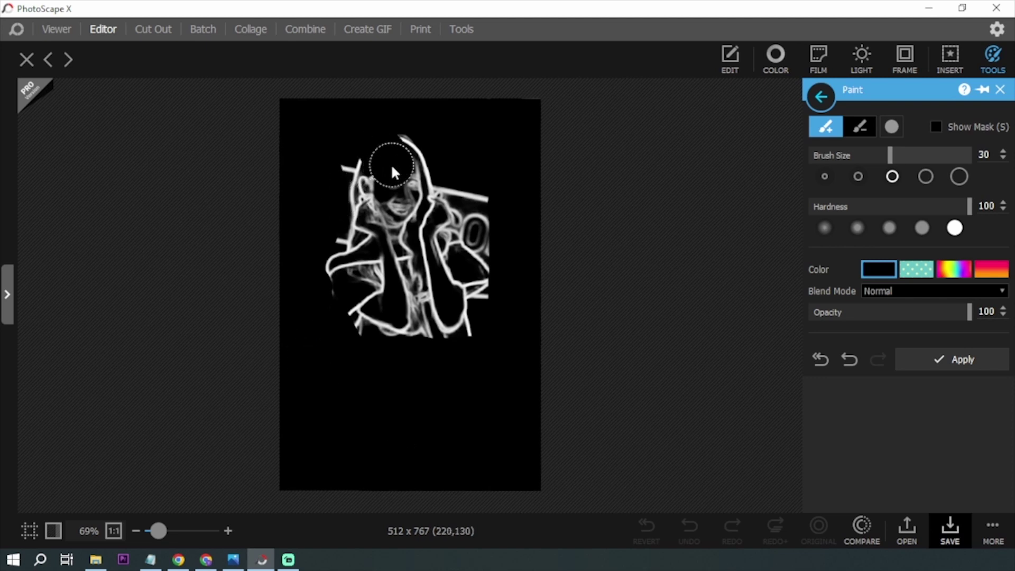
pyautogui.moveTo(410, 186); pyautogui.dragTo(407, 141)
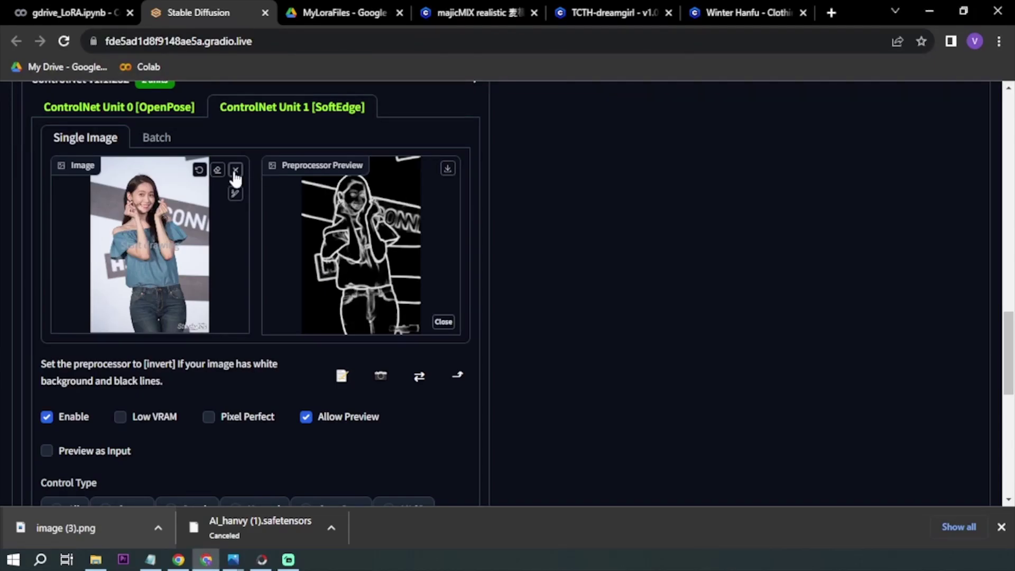
# Replace ControlNet Unit 1's control image with the edited image (1)
pyautogui.click(236, 170)
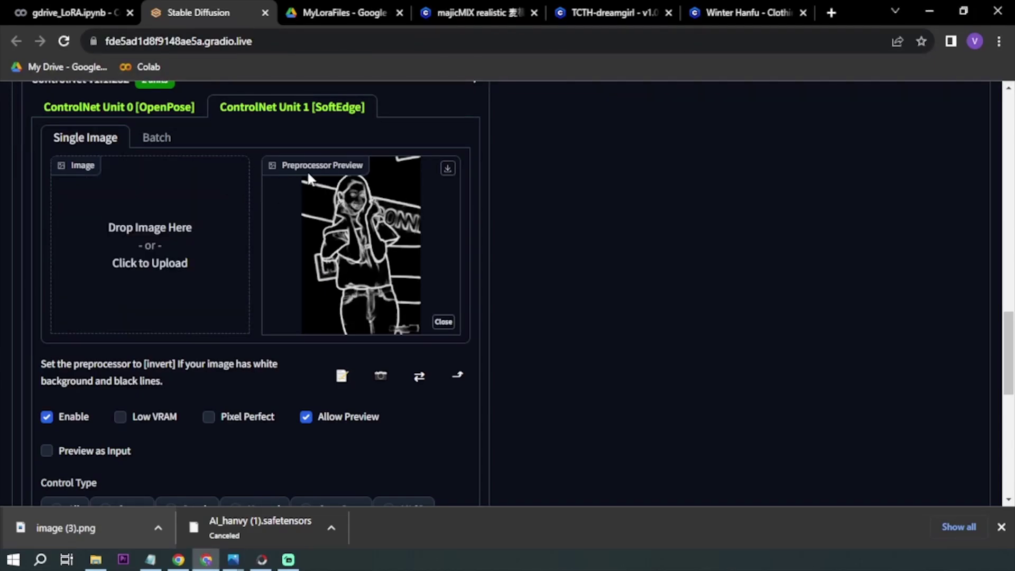
pyautogui.click(450, 323)
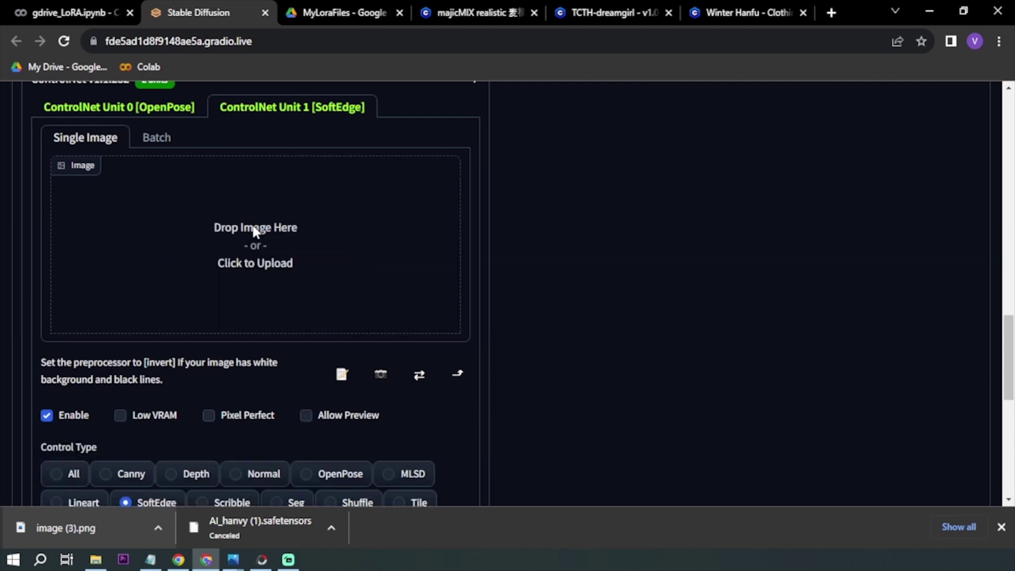
pyautogui.click(254, 231)
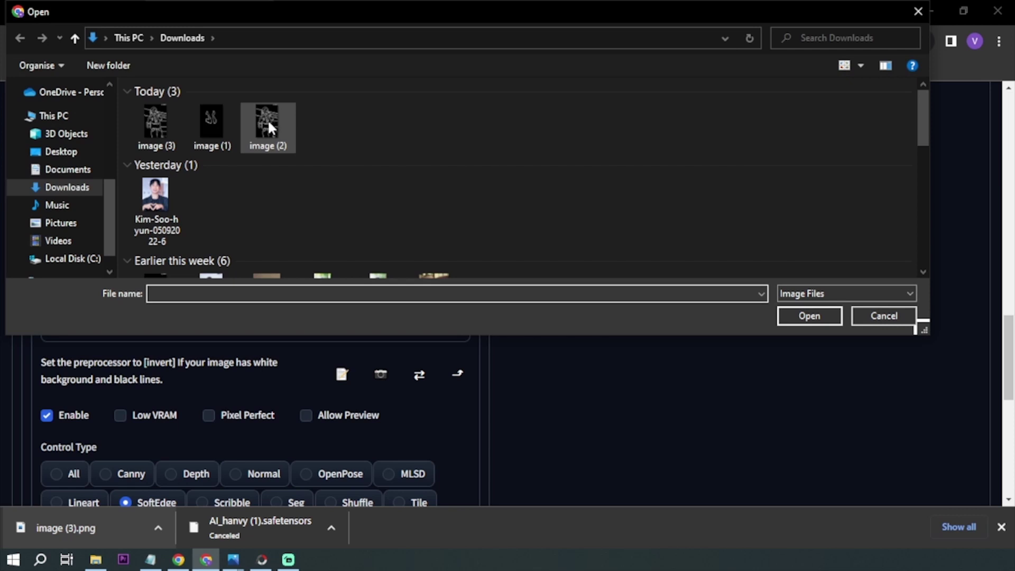
pyautogui.doubleClick(227, 119)
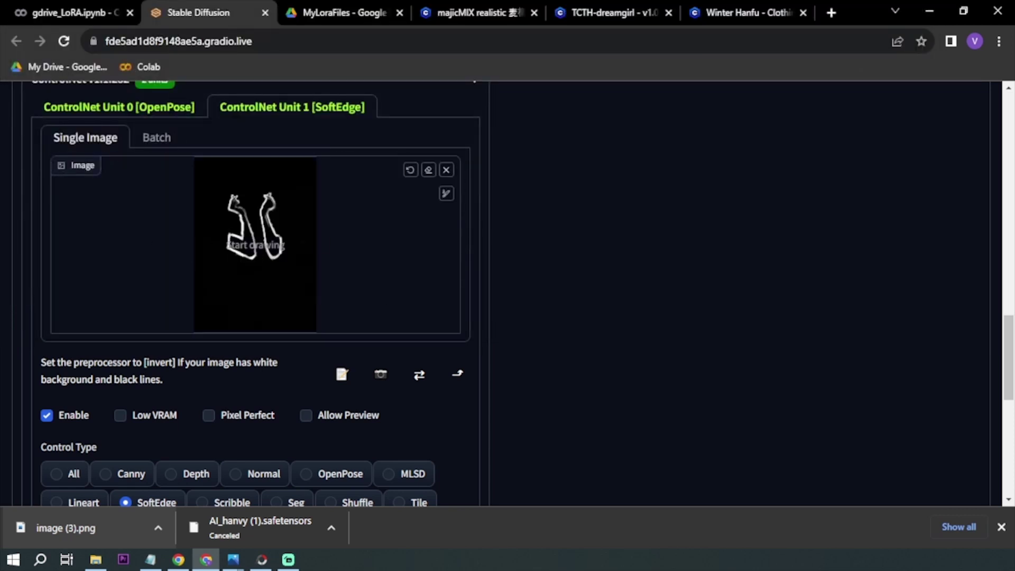
# Change the SoftEdge unit's preprocessor from softedge_hed to none
pyautogui.scroll(-6, 86, 279)
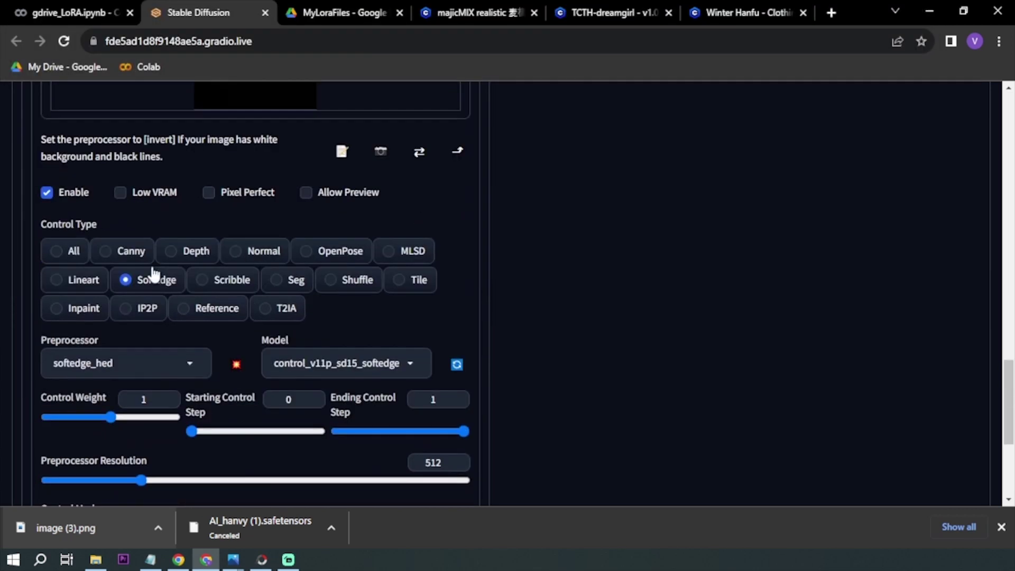
pyautogui.click(182, 295)
pyautogui.click(91, 201)
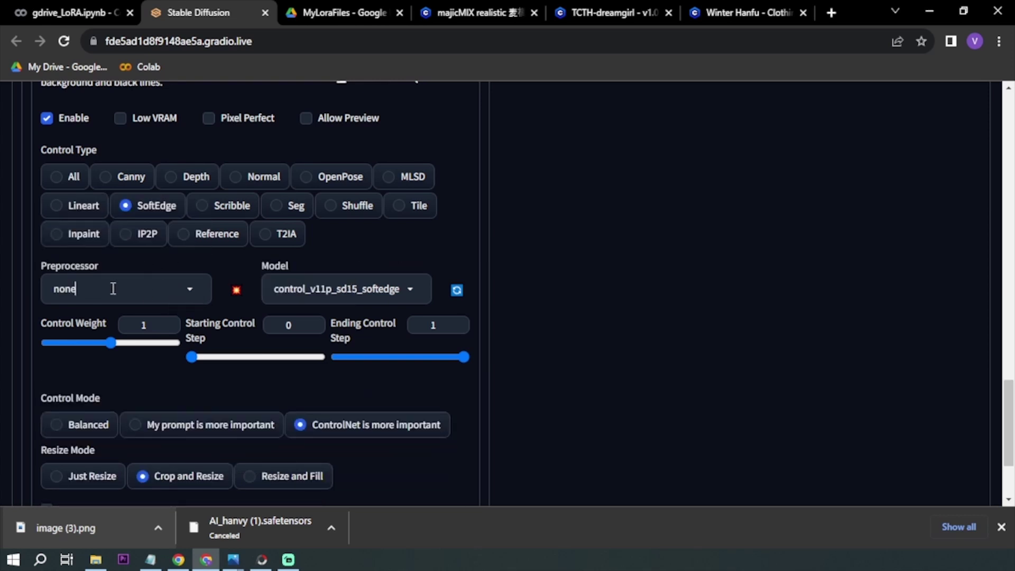
pyautogui.scroll(5, 111, 282)
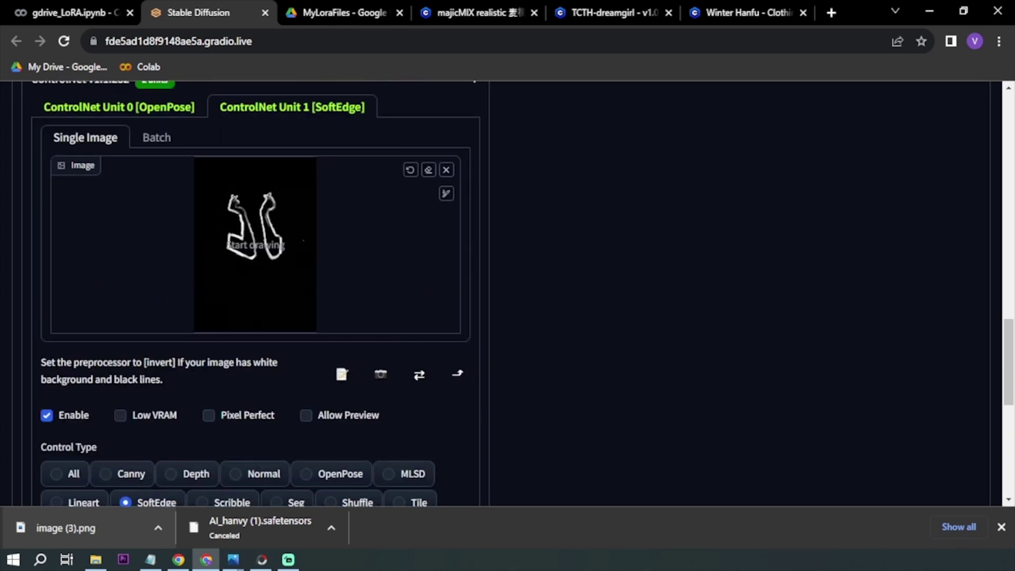
pyautogui.scroll(-5, 237, 326)
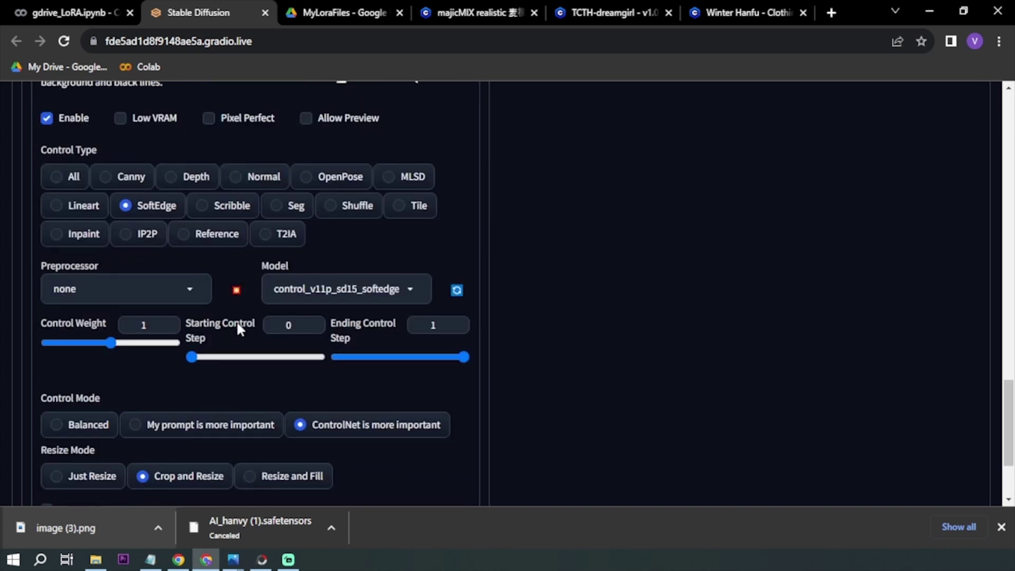
pyautogui.scroll(-2, 233, 316)
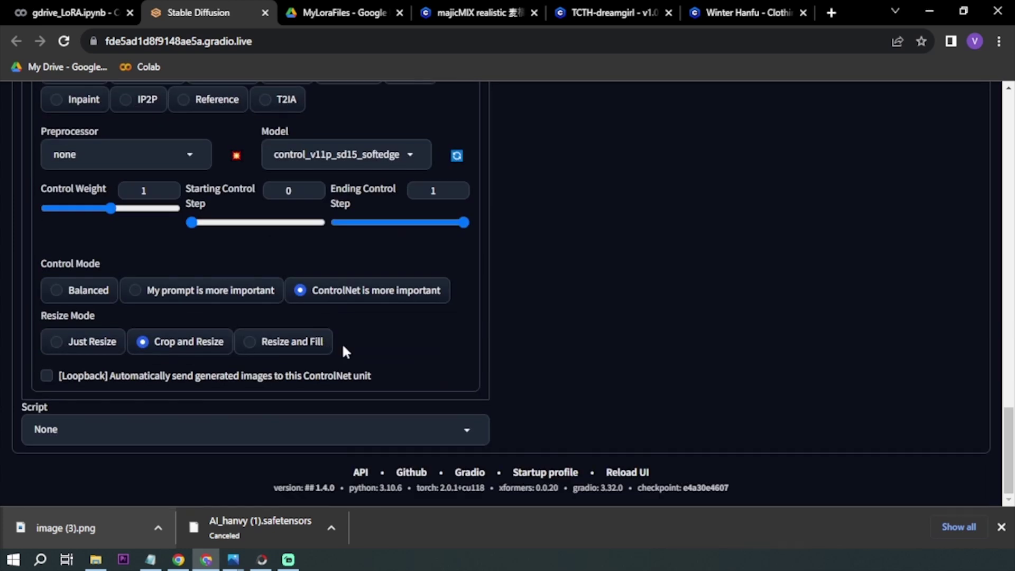
pyautogui.scroll(20, 342, 343)
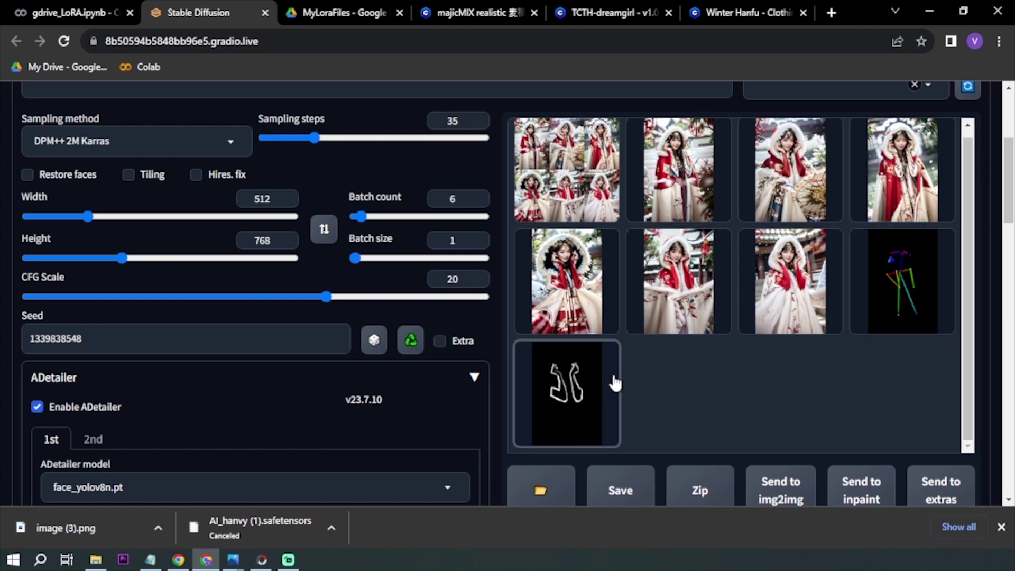
# Show the six-image red winter hanfu grid in the large gallery preview
pyautogui.scroll(1, 761, 414)
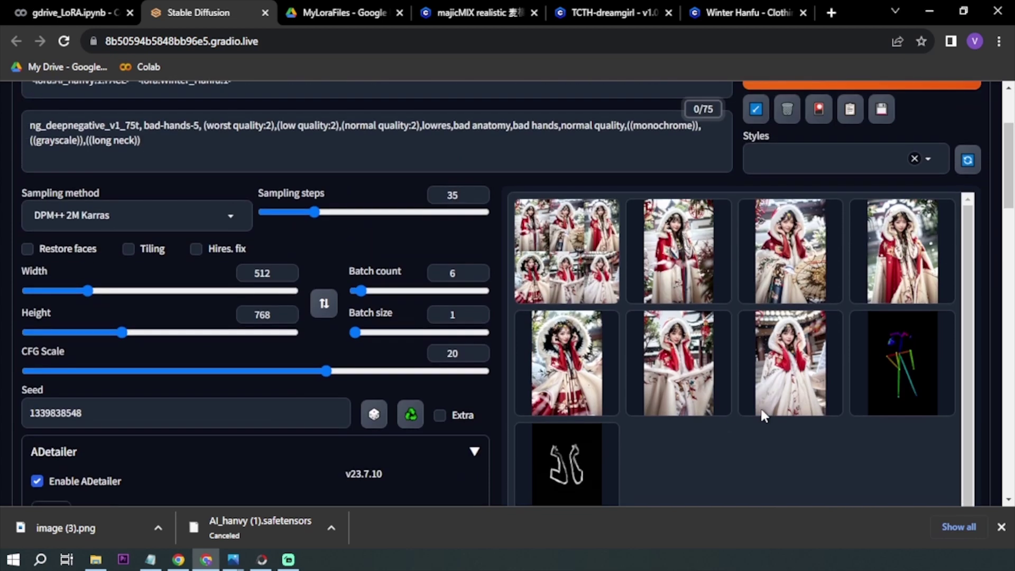
pyautogui.click(561, 247)
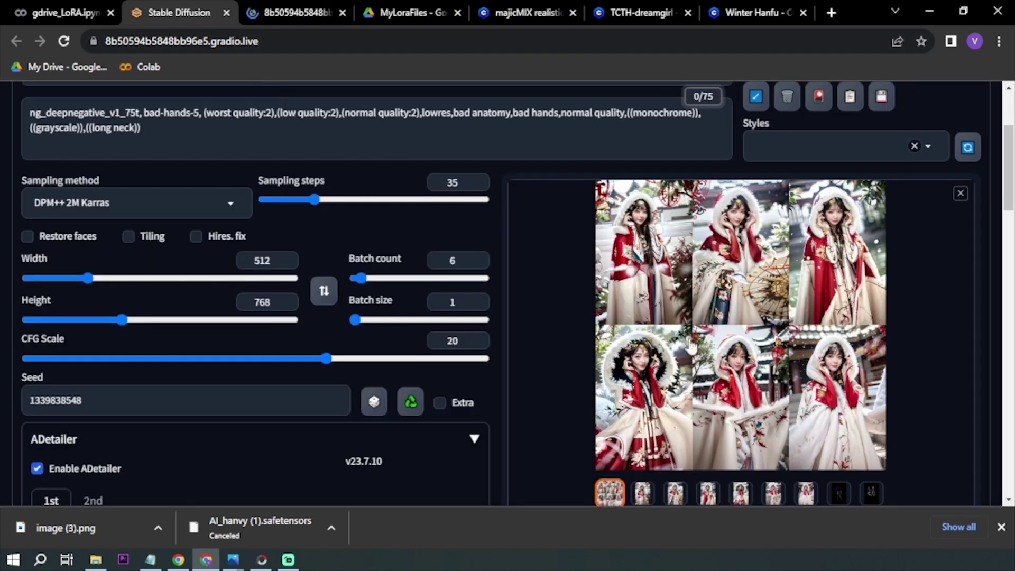
# Open the grid and the generated images each in a new browser tab
pyautogui.scroll(-3, 692, 349)
pyautogui.click(642, 345)
pyautogui.scroll(3, 682, 359)
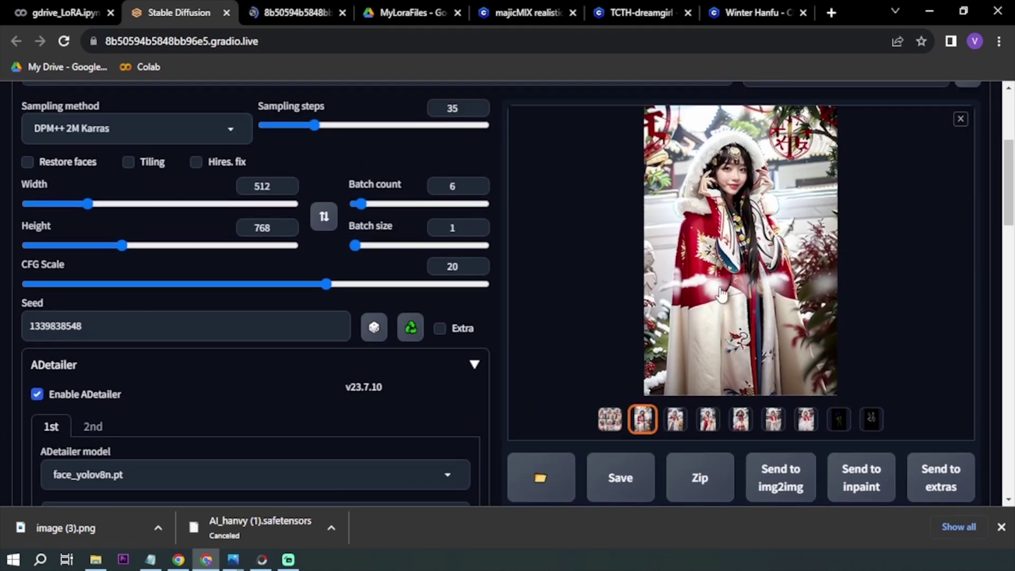
pyautogui.rightClick(732, 293)
pyautogui.click(750, 335)
pyautogui.rightClick(751, 335)
pyautogui.click(743, 336)
pyautogui.rightClick(742, 336)
pyautogui.click(742, 336)
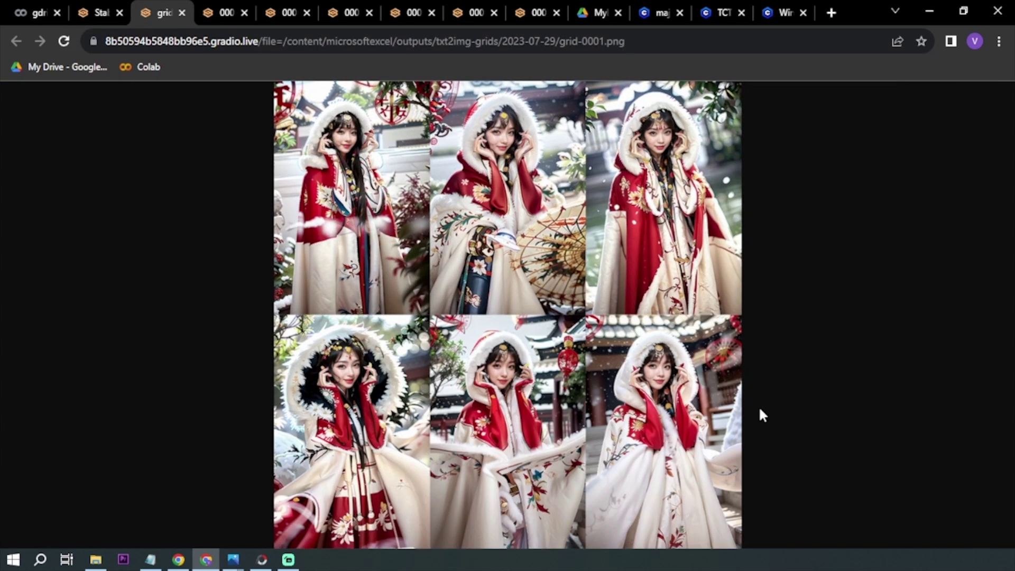
# Inspect grid-0001.png at full size, then fit it back to the window
pyautogui.click(507, 320)
pyautogui.scroll(5, 508, 320)
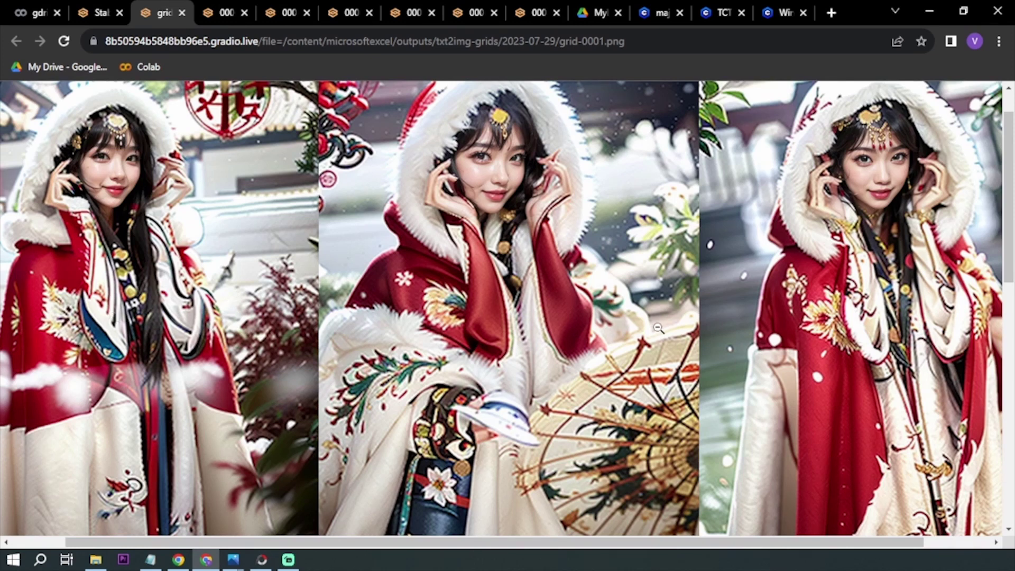
pyautogui.scroll(-10, 875, 326)
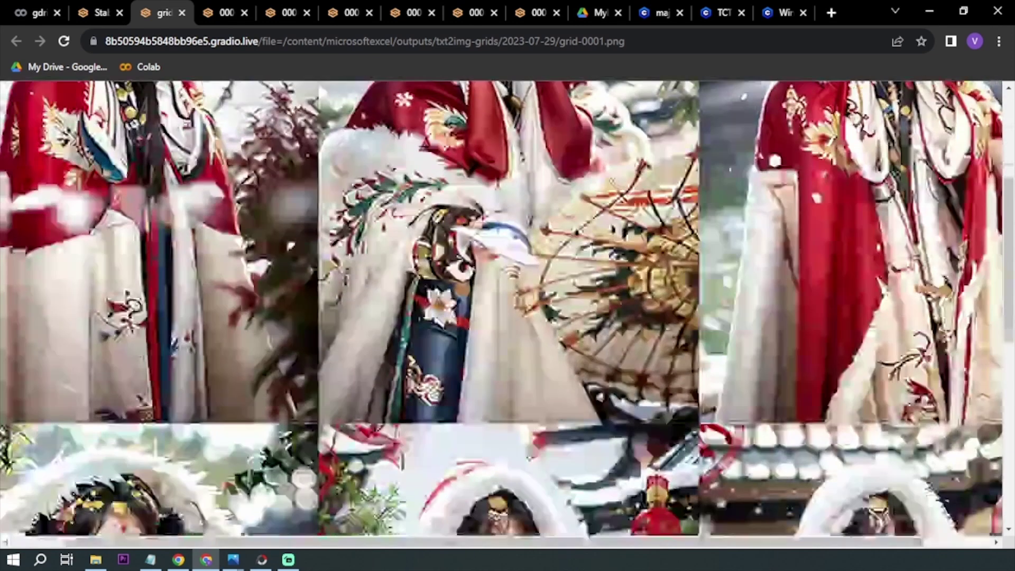
pyautogui.click(263, 321)
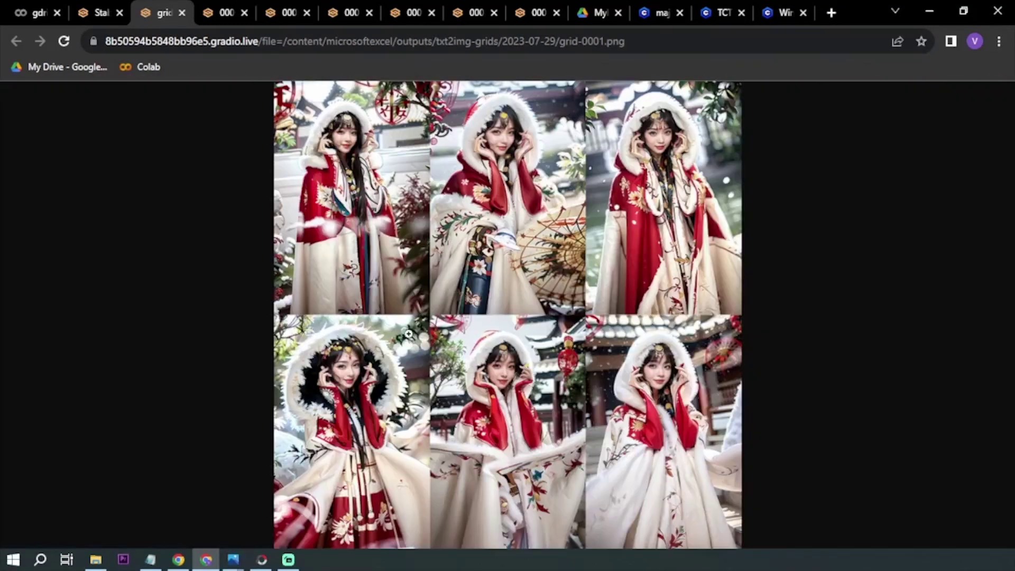
# View images 00005 through 00007 at full size in their own tabs
pyautogui.hotkey('ctrl', 'Tab')
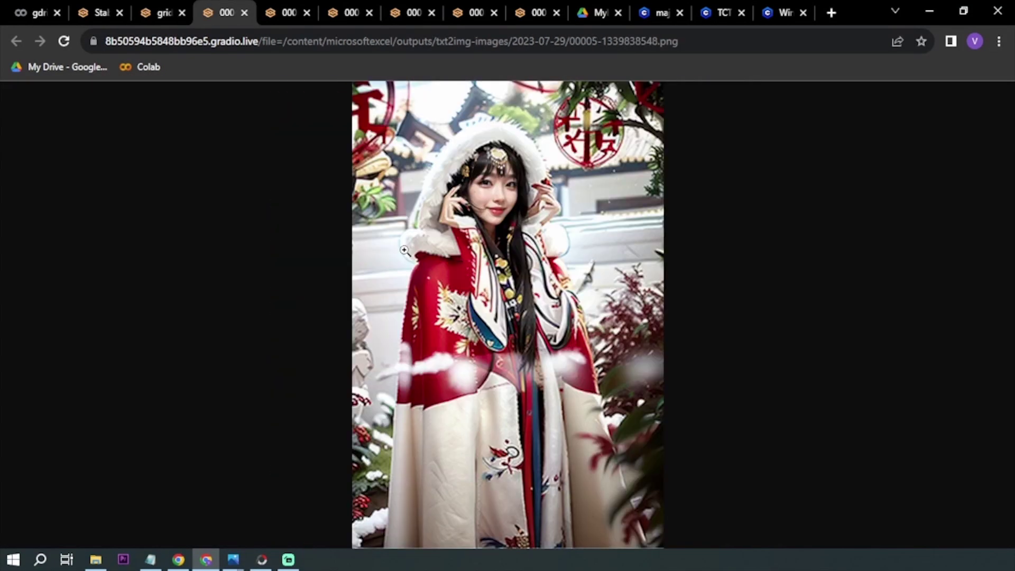
pyautogui.click(493, 250)
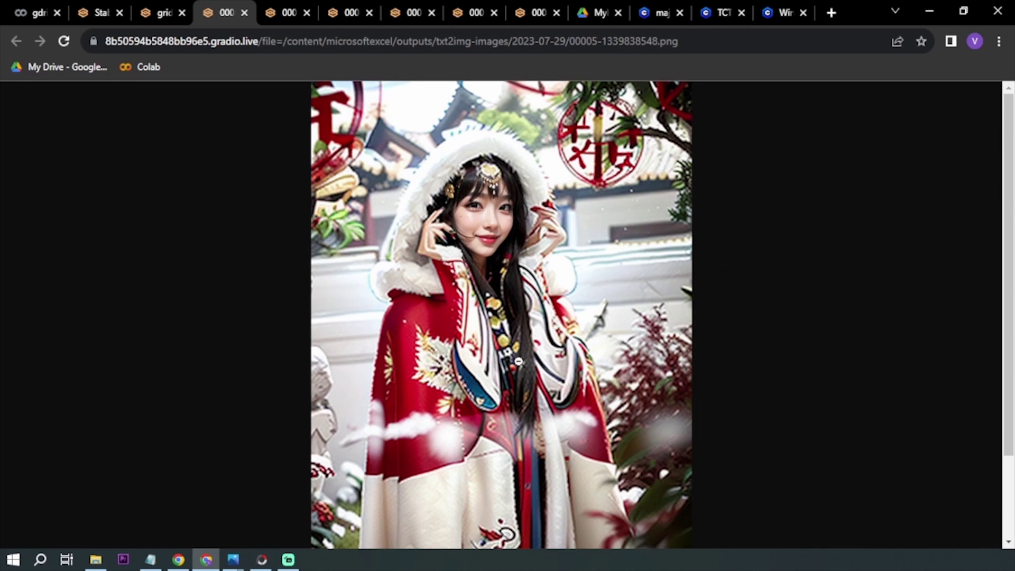
pyautogui.scroll(-1, 480, 318)
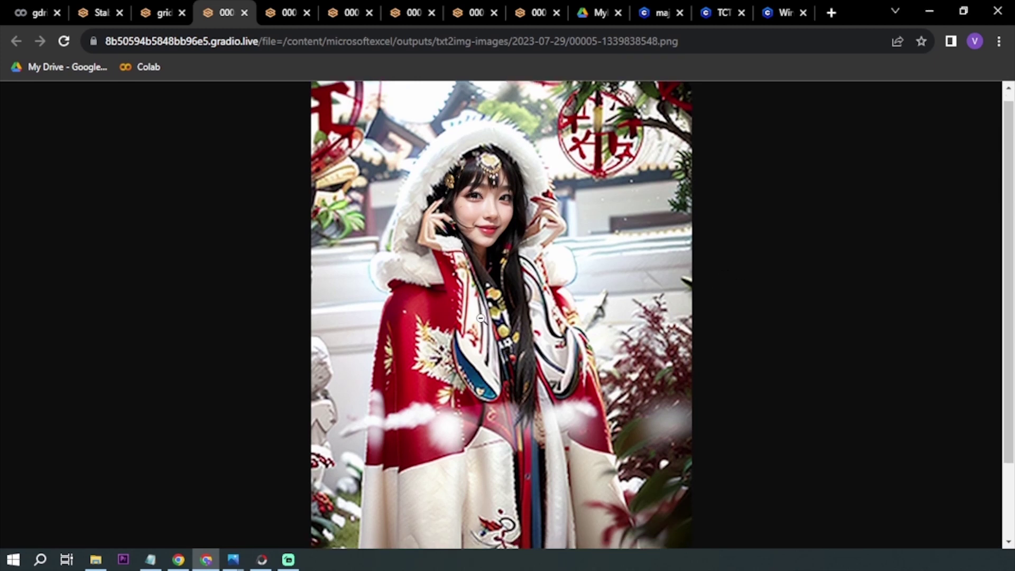
pyautogui.scroll(-2, 480, 317)
pyautogui.scroll(3, 480, 317)
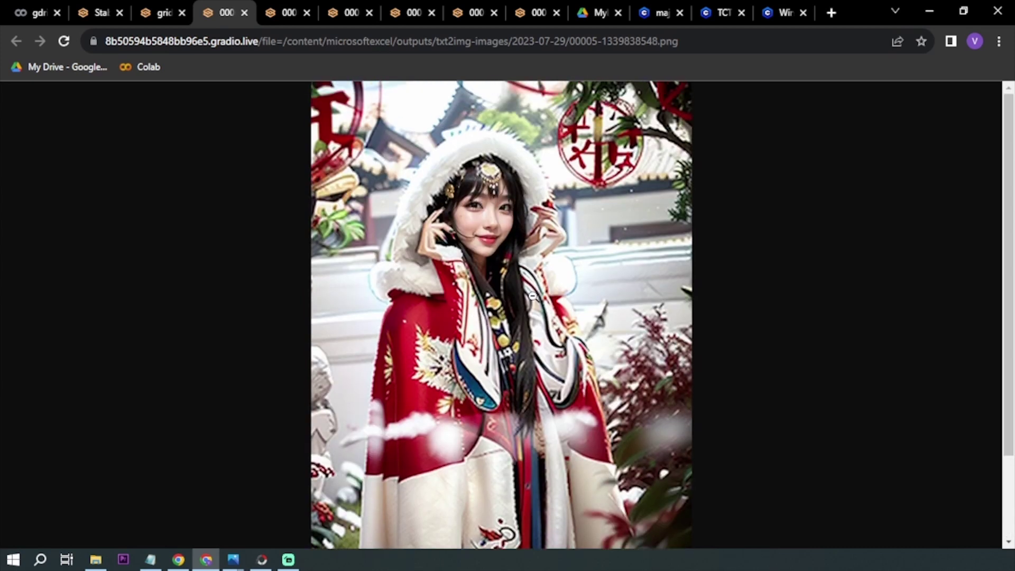
pyautogui.hotkey('ctrl', 'Tab')
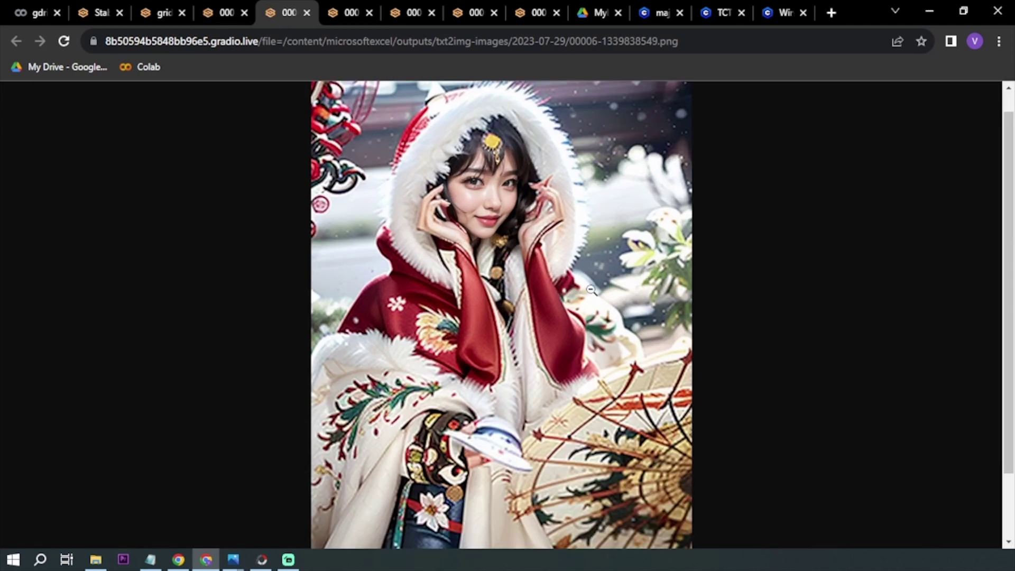
pyautogui.scroll(1, 591, 290)
pyautogui.hotkey('ctrl', 'Tab')
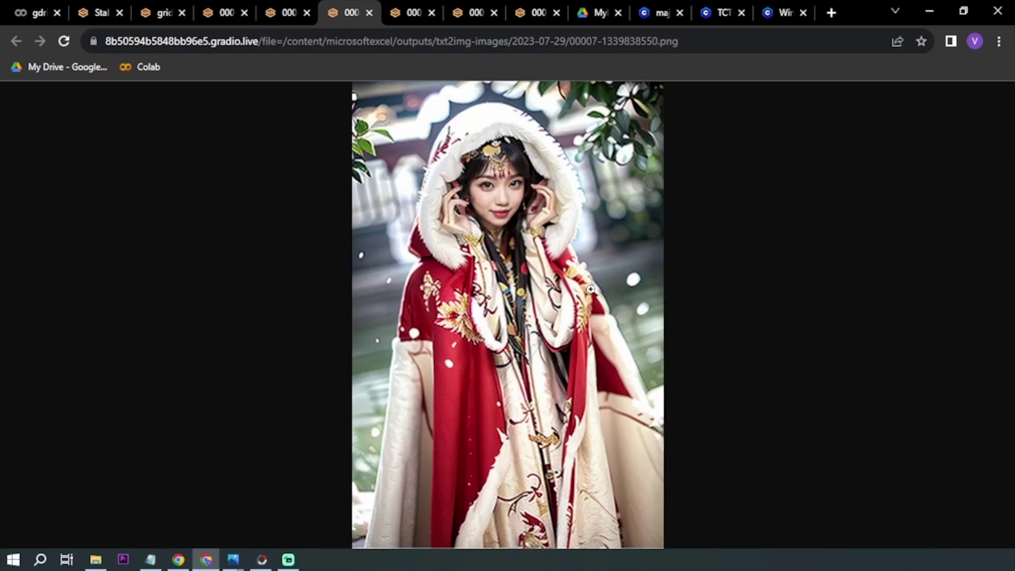
pyautogui.click(591, 290)
pyautogui.scroll(1, 591, 290)
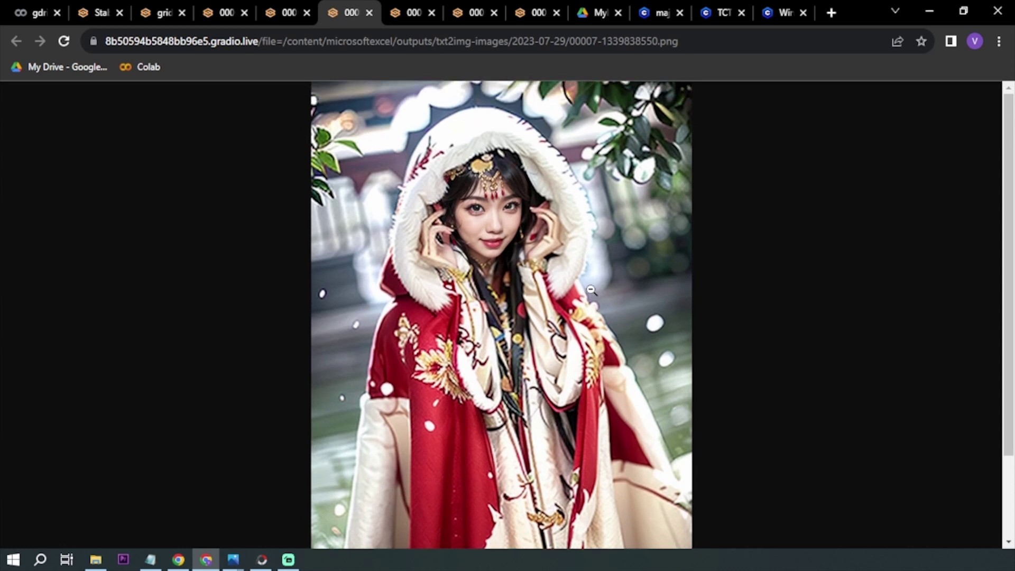
# View images 00008 through 00010 at full size, then return to image 00008
pyautogui.hotkey('ctrl', 'Tab')
pyautogui.click(587, 289)
pyautogui.scroll(1, 586, 288)
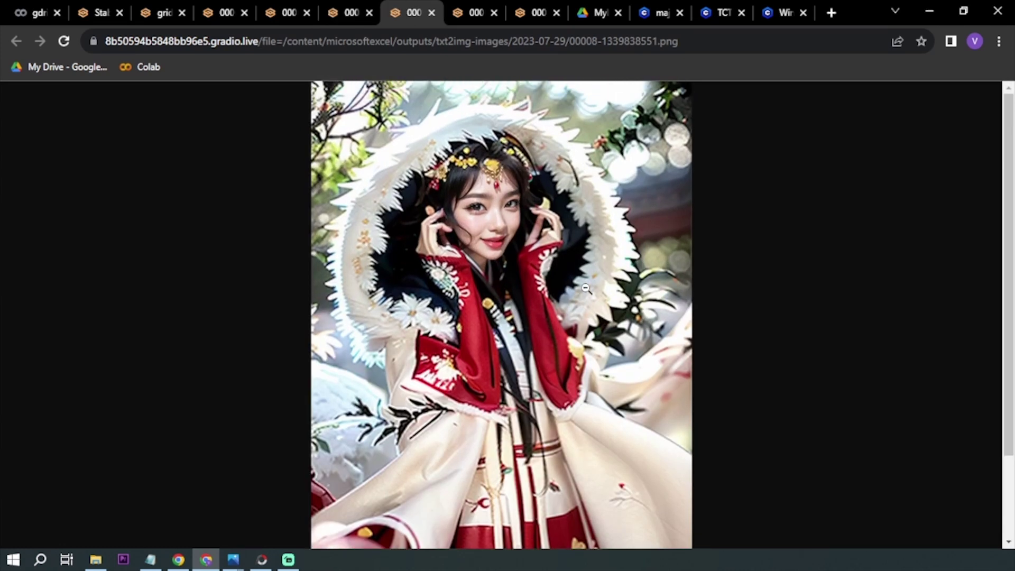
pyautogui.hotkey('ctrl', 'Tab')
pyautogui.click(586, 288)
pyautogui.scroll(1, 585, 288)
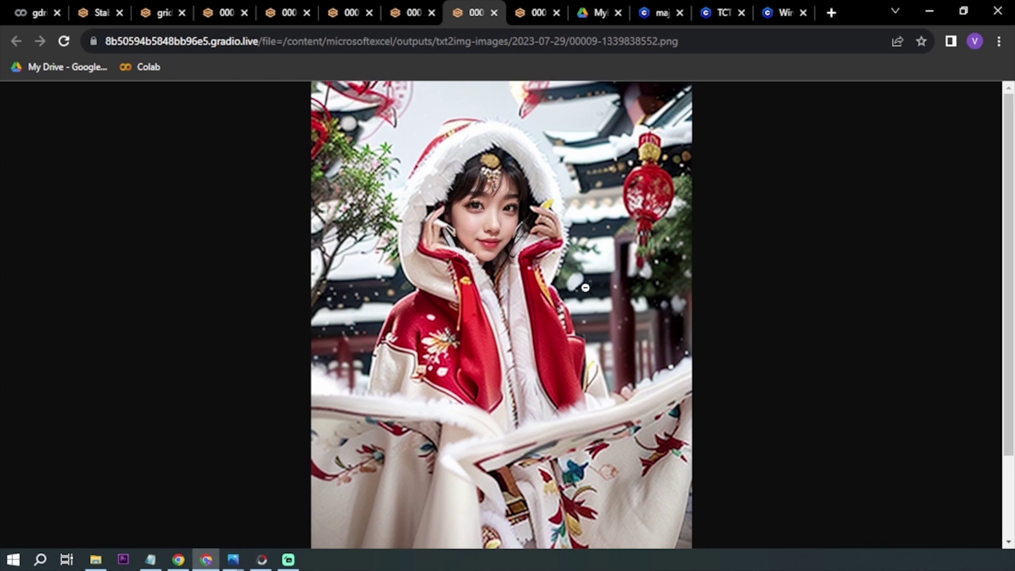
pyautogui.hotkey('ctrl', 'Tab')
pyautogui.click(585, 288)
pyautogui.scroll(1, 586, 288)
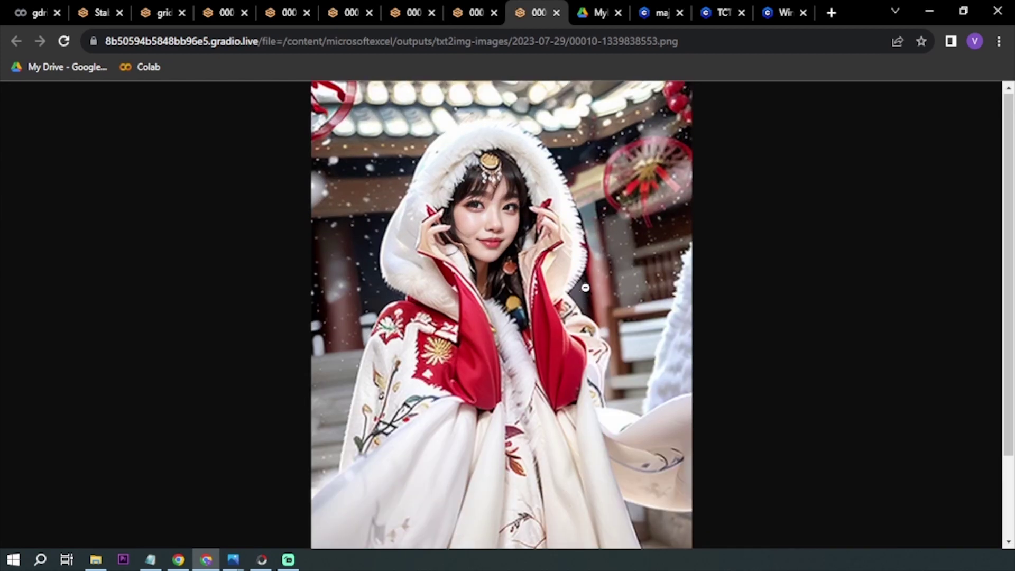
pyautogui.hotkey('ctrl', 'Tab')
pyautogui.hotkey('ctrl', 'shift', 'Tab')
pyautogui.hotkey('ctrl', 'shift', 'Tab')
pyautogui.hotkey('ctrl', 'shift', 'Tab')
pyautogui.hotkey('ctrl', 'shift', 'Tab')
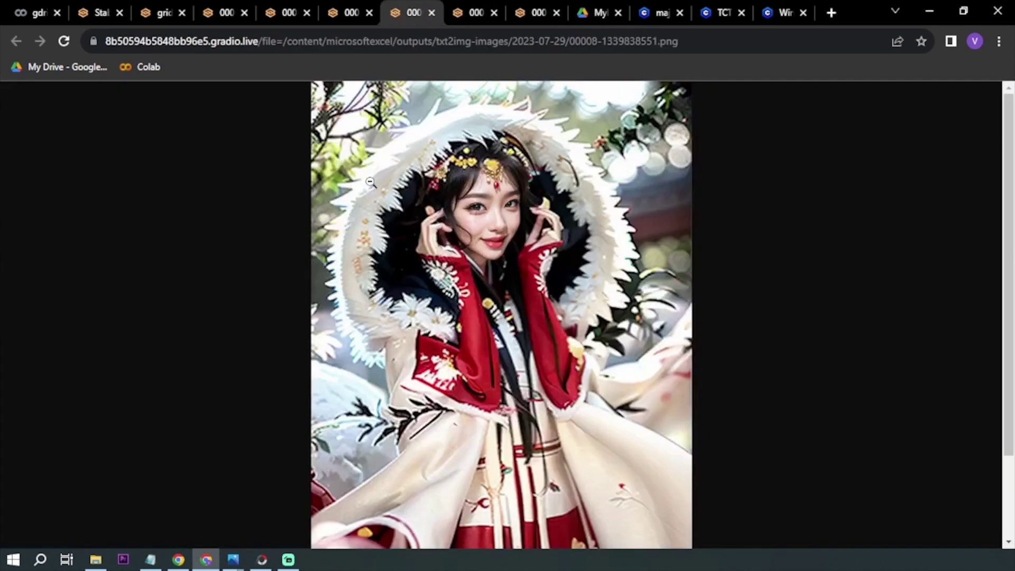
pyautogui.click(150, 15)
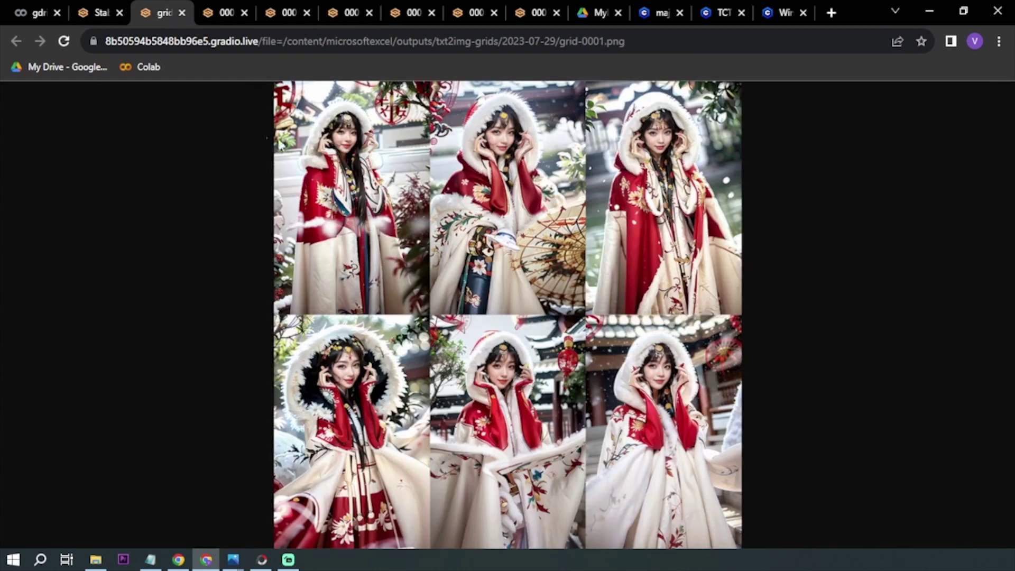
pyautogui.click(431, 219)
pyautogui.scroll(3, 431, 219)
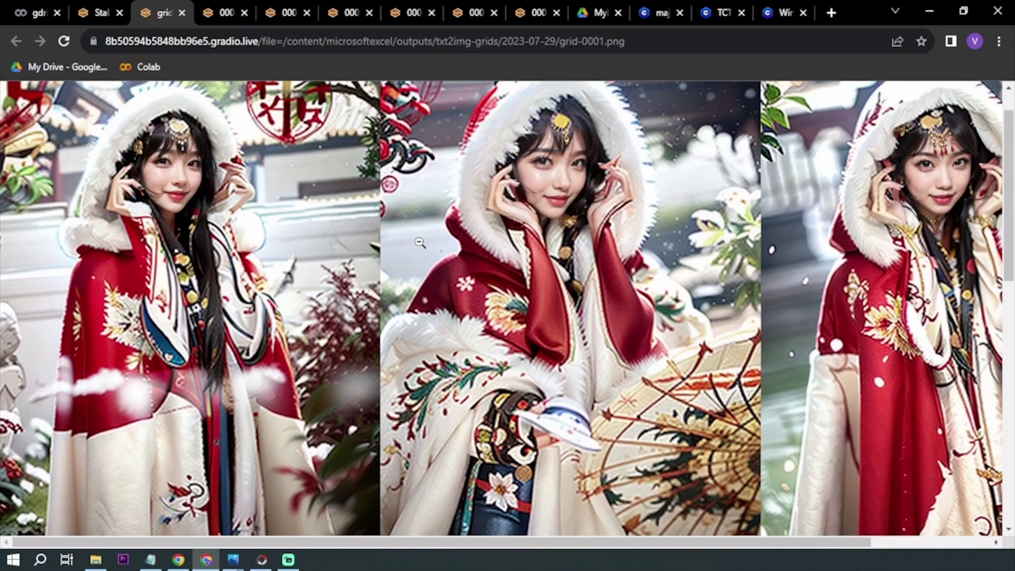
pyautogui.click(420, 242)
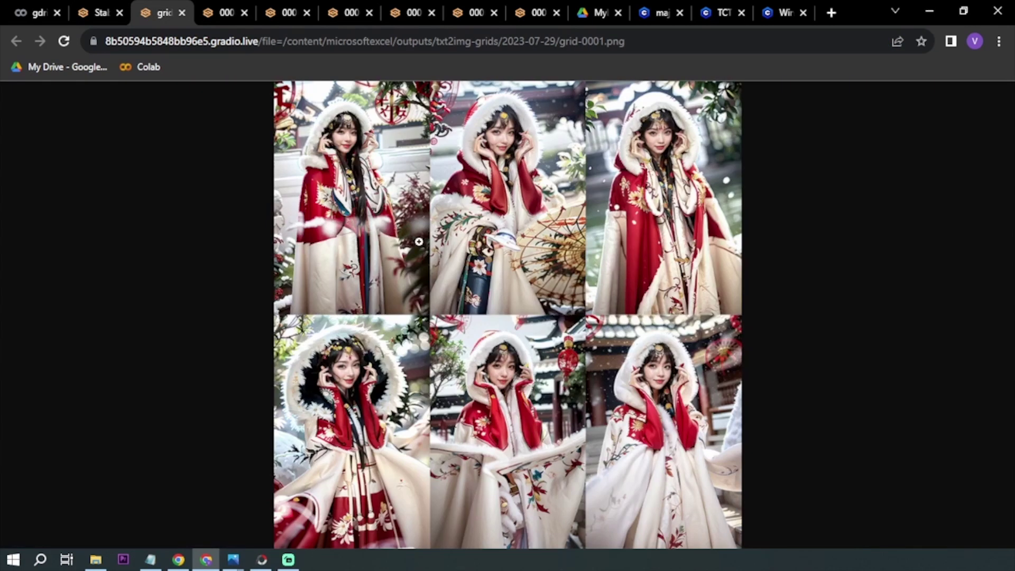